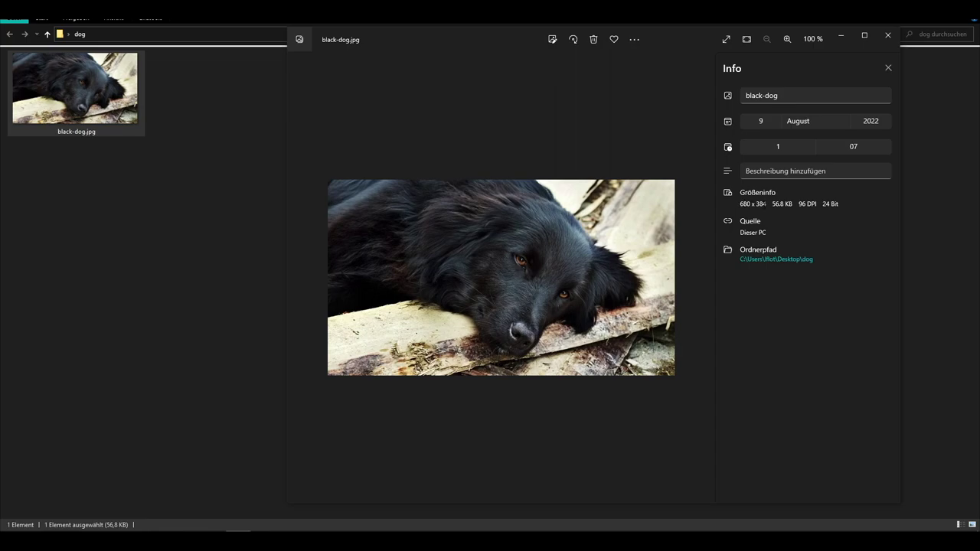
Inspect the name and size information of black-dog.jpg and close the image's info view
click(745, 95)
click(727, 192)
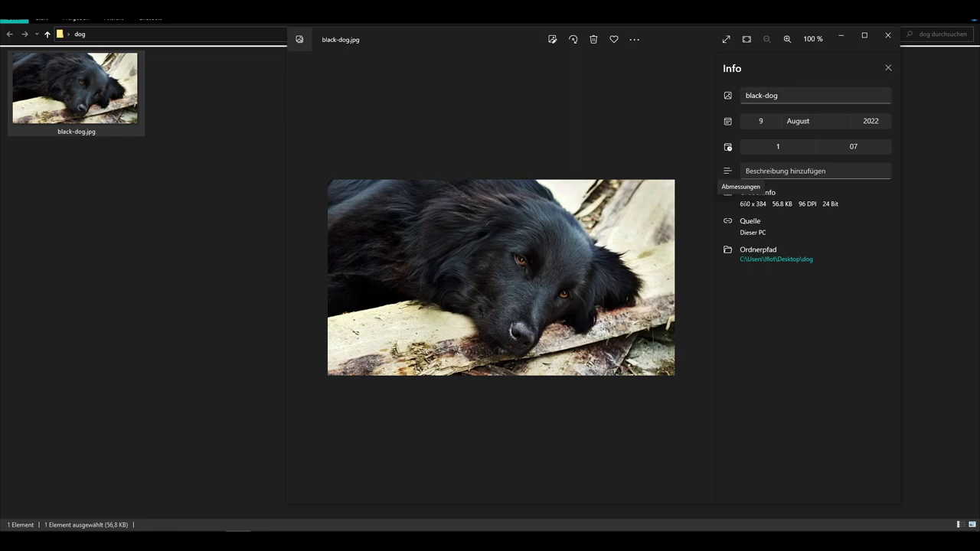
drag(760, 204, 769, 205)
click(746, 94)
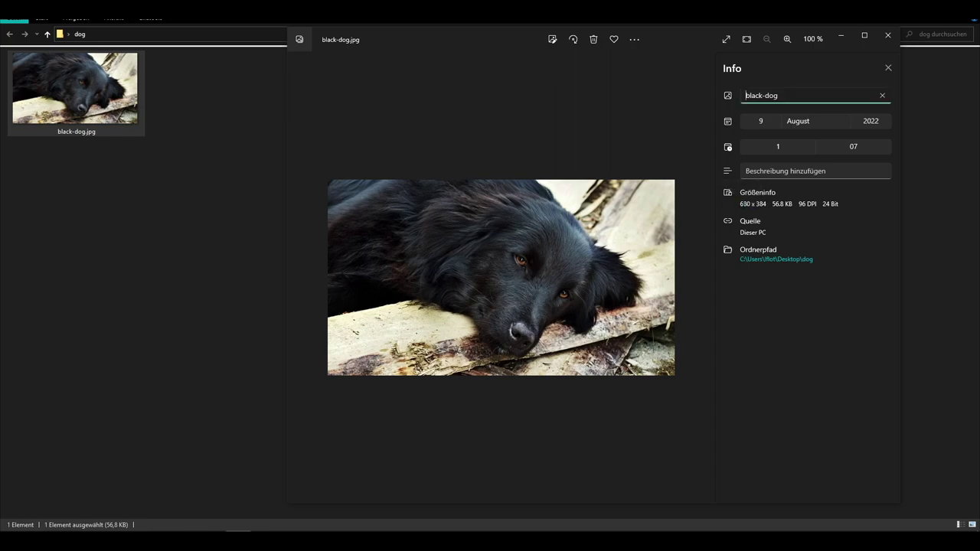
click(887, 68)
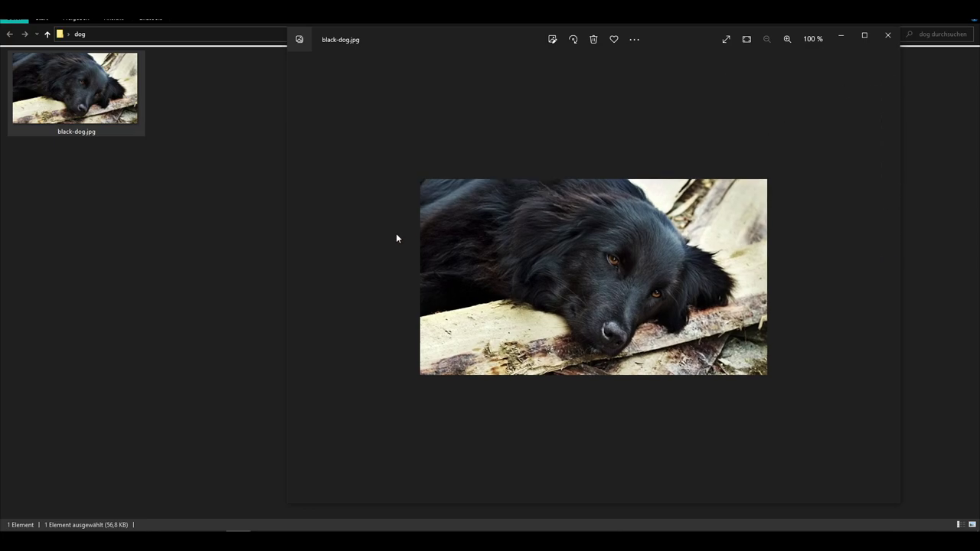
click(193, 254)
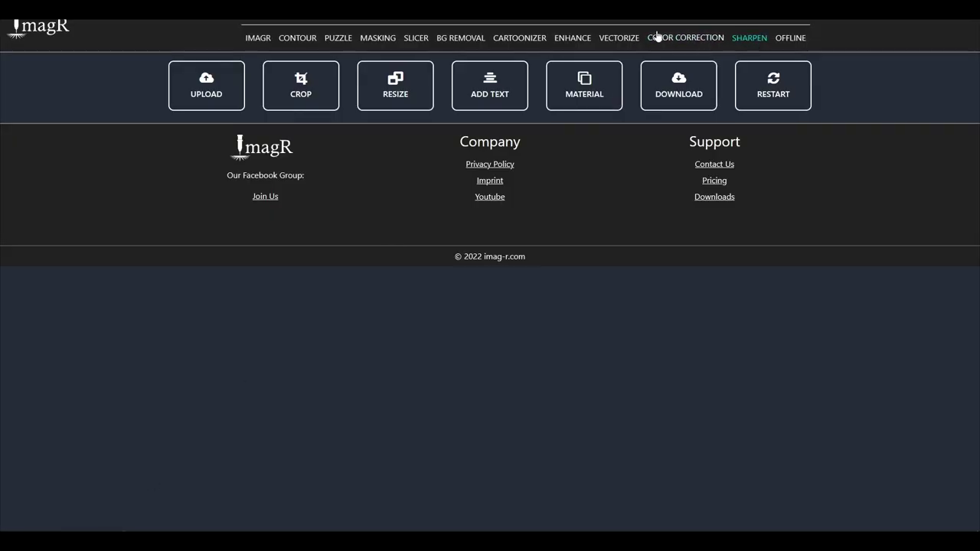
Switch to the ImagR website, open its Enhance tool and upload black-dog.jpg from the dog folder
click(573, 40)
scroll(476, 195, down, 3)
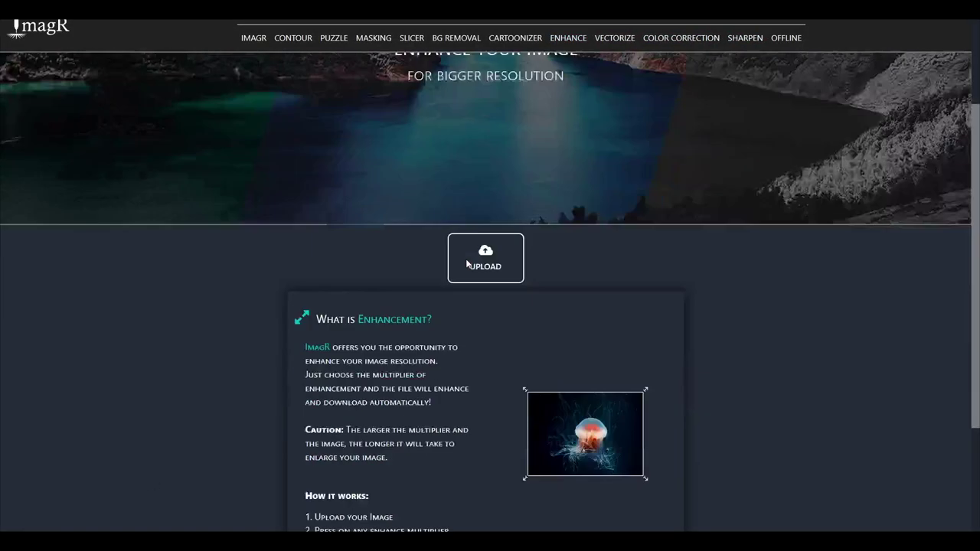
click(476, 195)
click(38, 140)
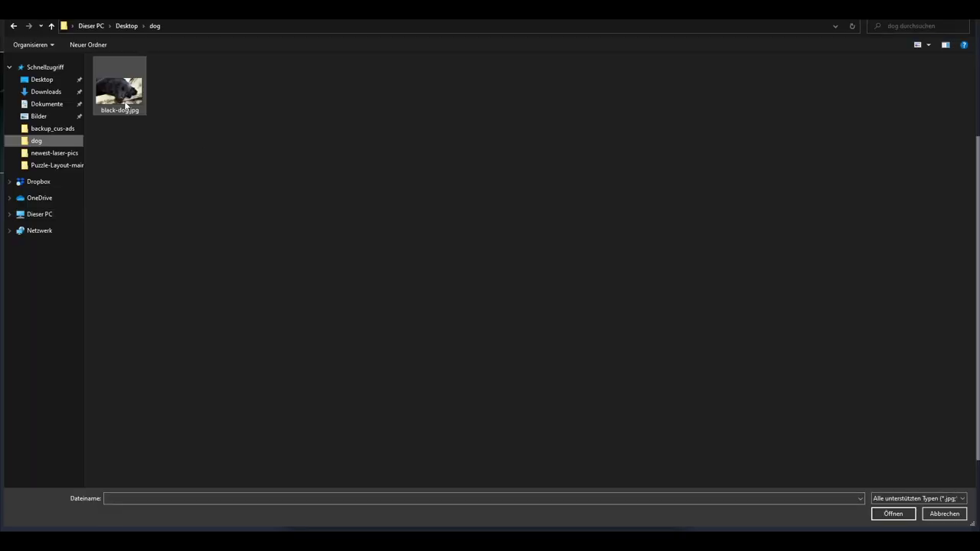
double_click(124, 101)
Enhance the uploaded dog image with the fast X3 method
scroll(297, 207, down, 3)
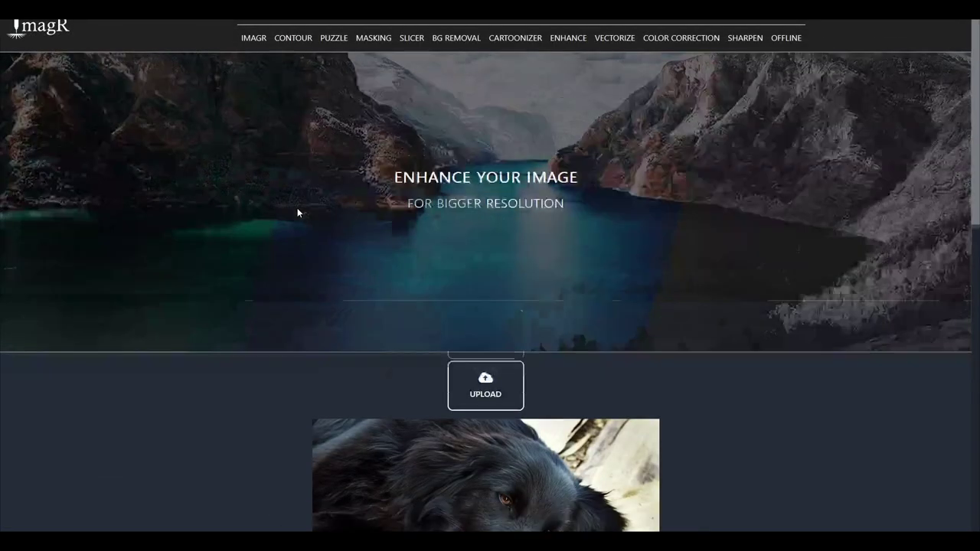
scroll(297, 212, down, 1)
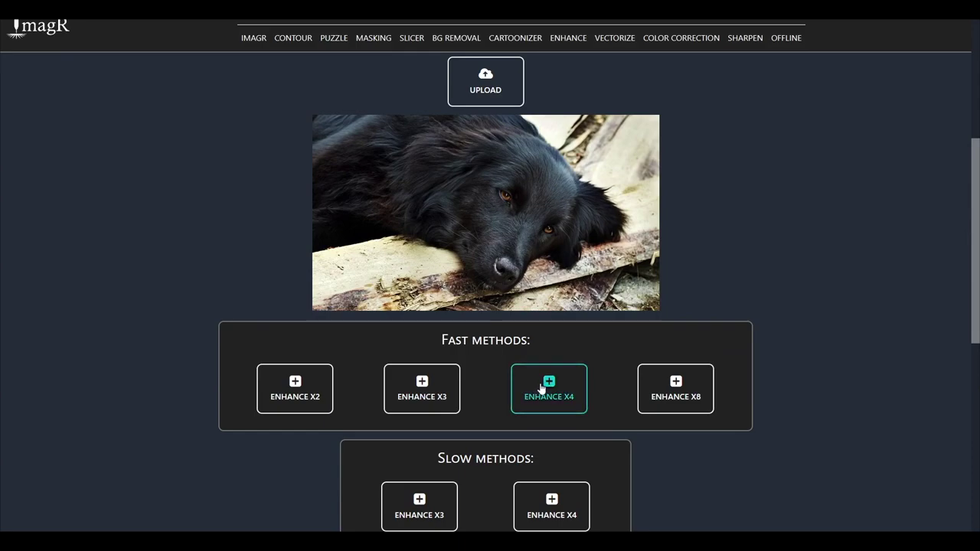
click(425, 391)
scroll(814, 219, up, 1)
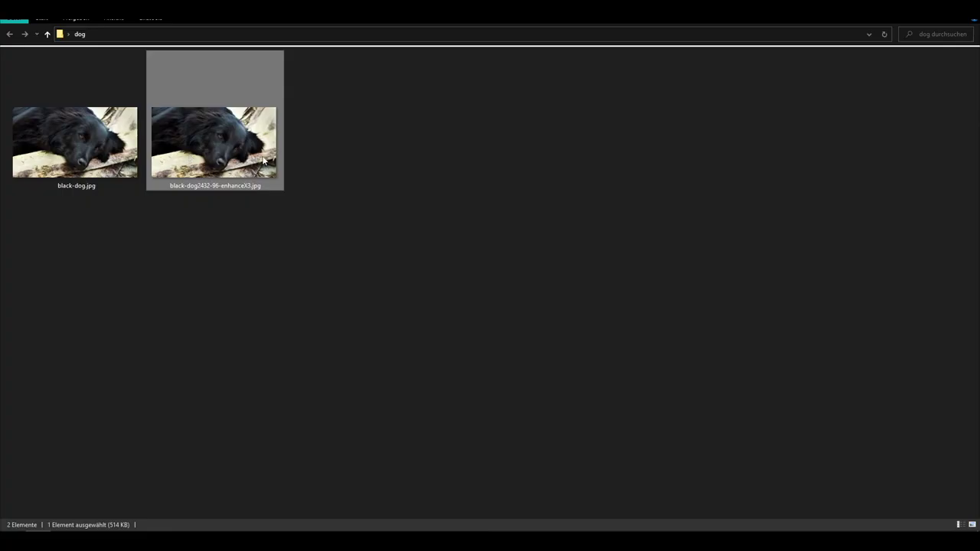
View black-dog2432-96-enhanceX3.jpg from the dog folder and place the original black-dog.jpg beside it
double_click(263, 159)
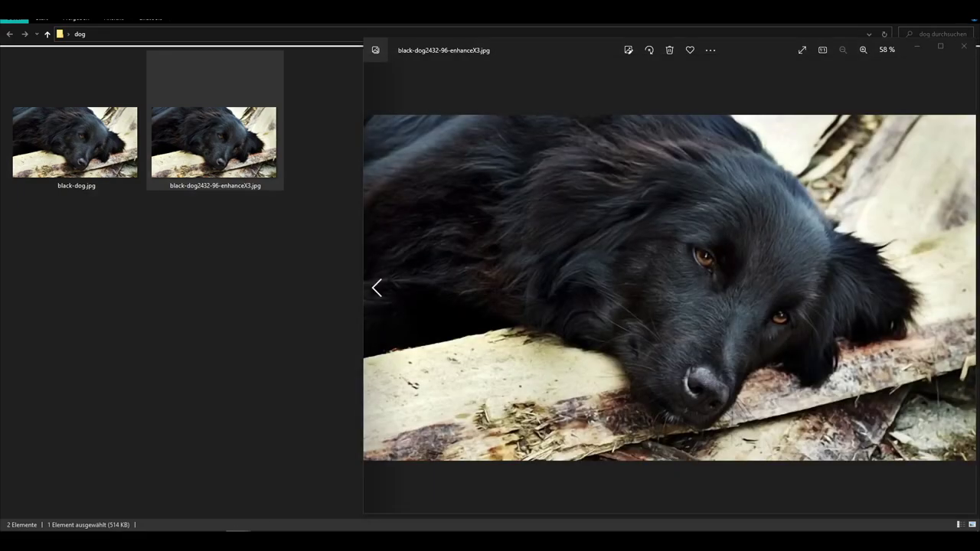
mouse_move(228, 508)
click(221, 463)
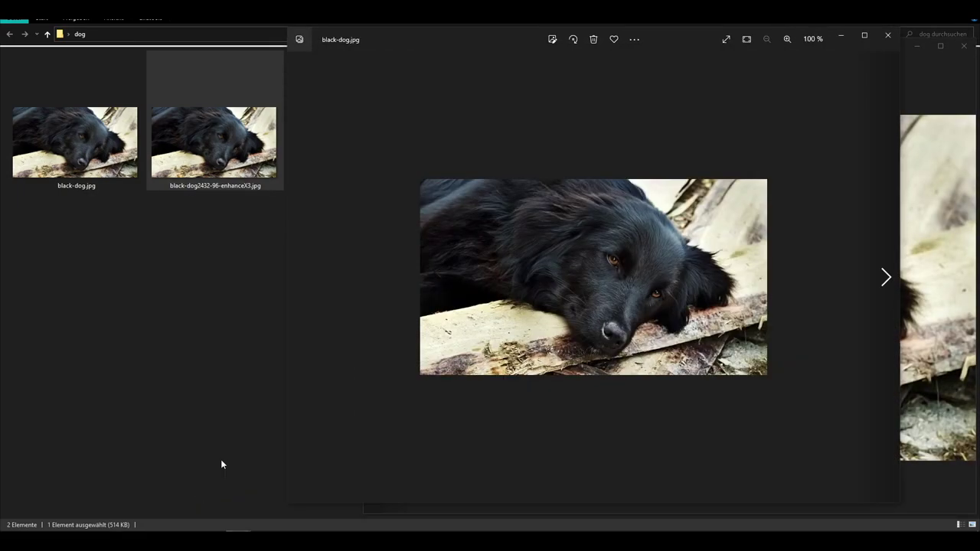
drag(515, 38, 213, 43)
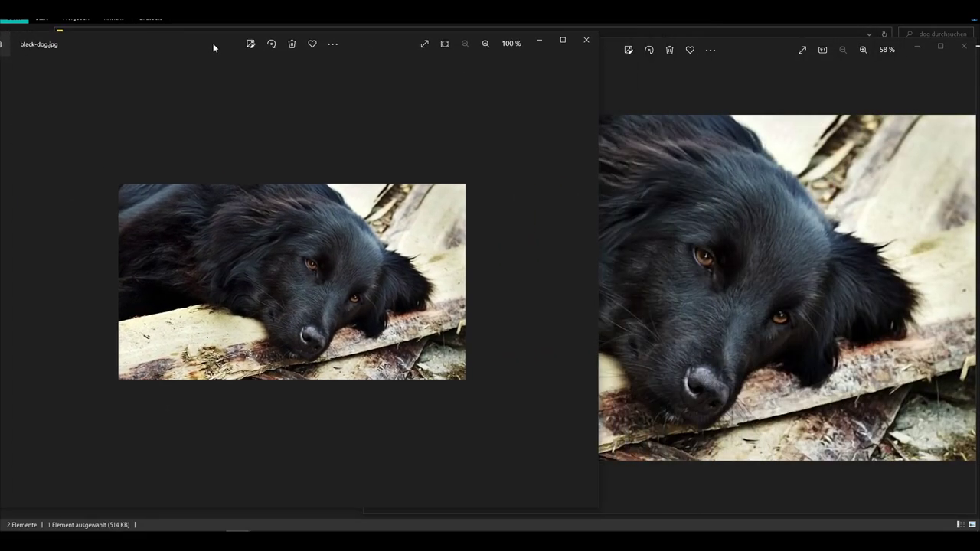
Compare the fine detail of the dog's face in the original and the enhanced image at higher magnification
click(685, 267)
click(323, 294)
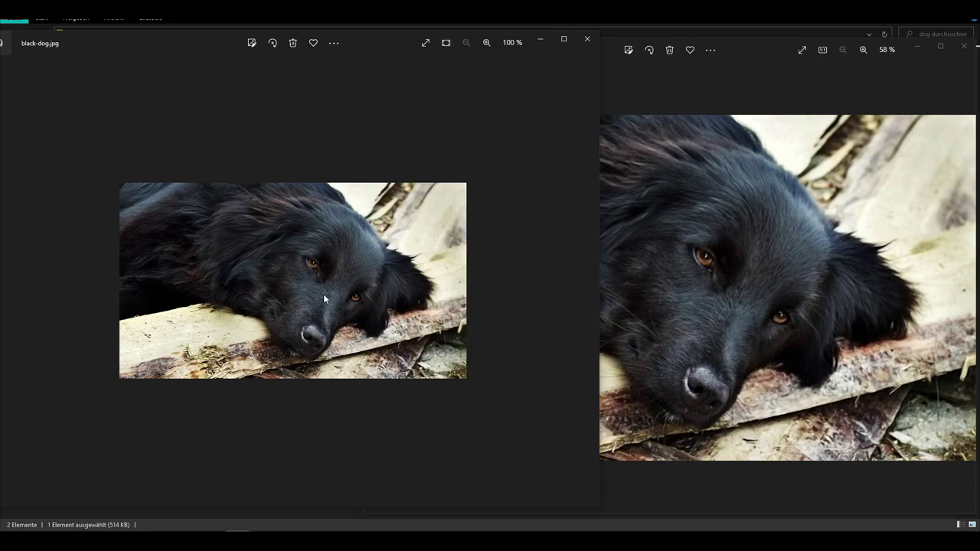
scroll(323, 294, up, 5)
scroll(353, 297, up, 2)
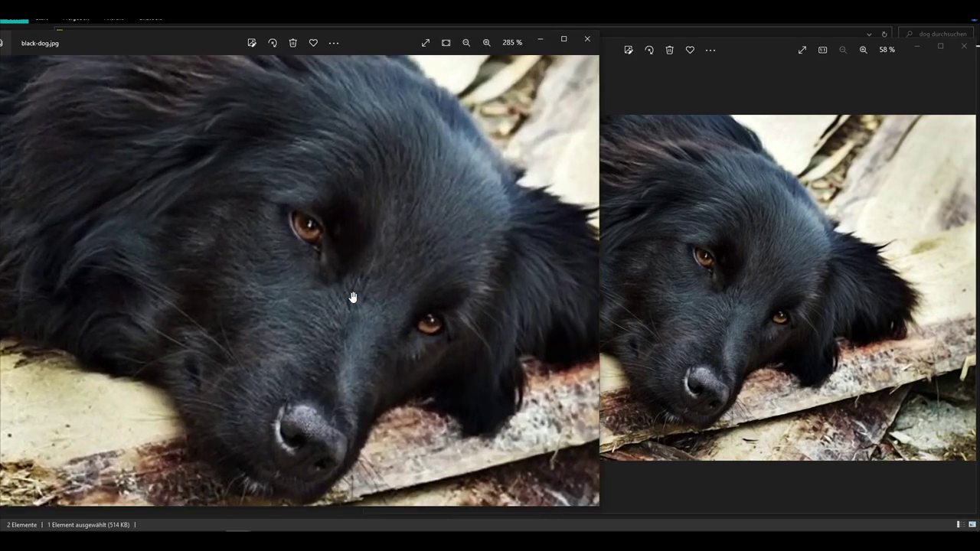
scroll(700, 254, up, 3)
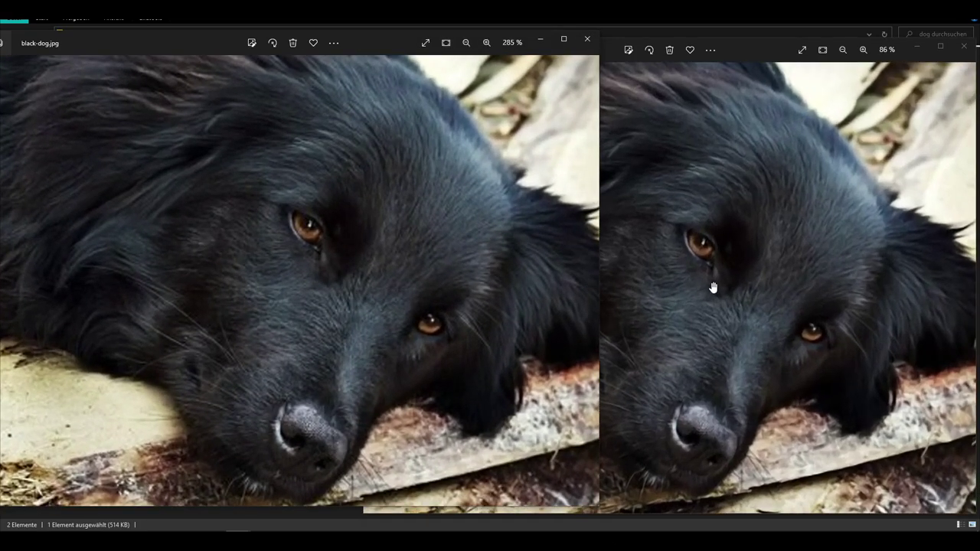
scroll(713, 287, up, 1)
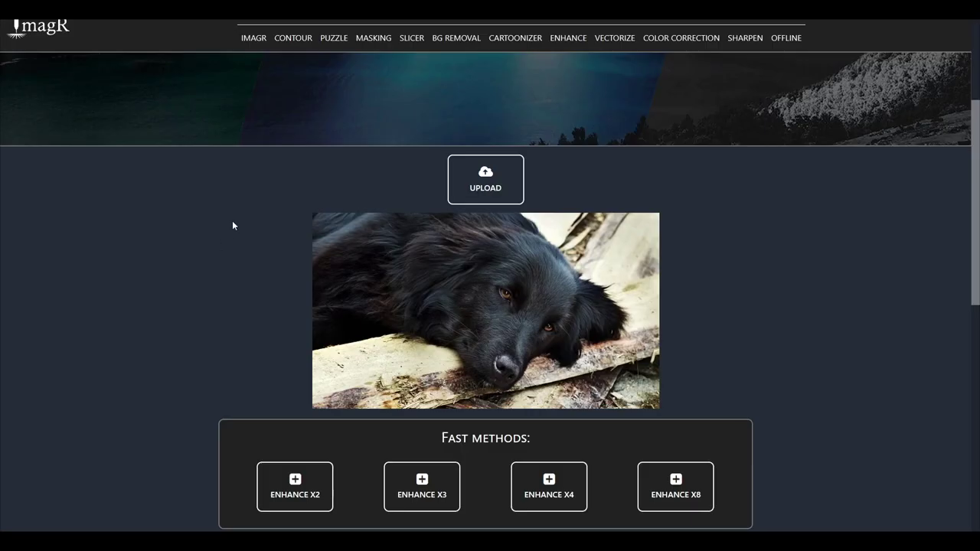
Open ImagR's Sharpen tool and upload the enhanced image black-dog2432-96-enhanceX3.jpg
scroll(574, 196, up, 1)
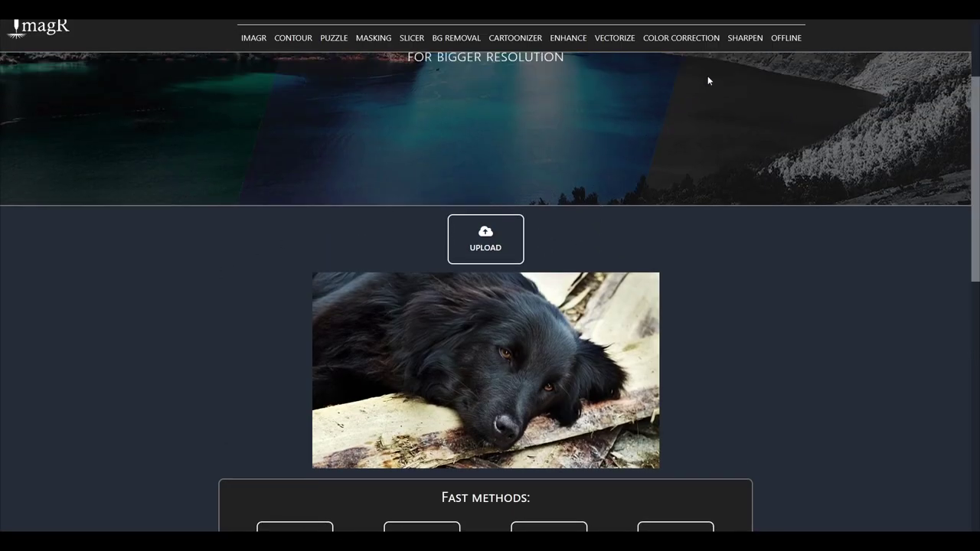
click(739, 45)
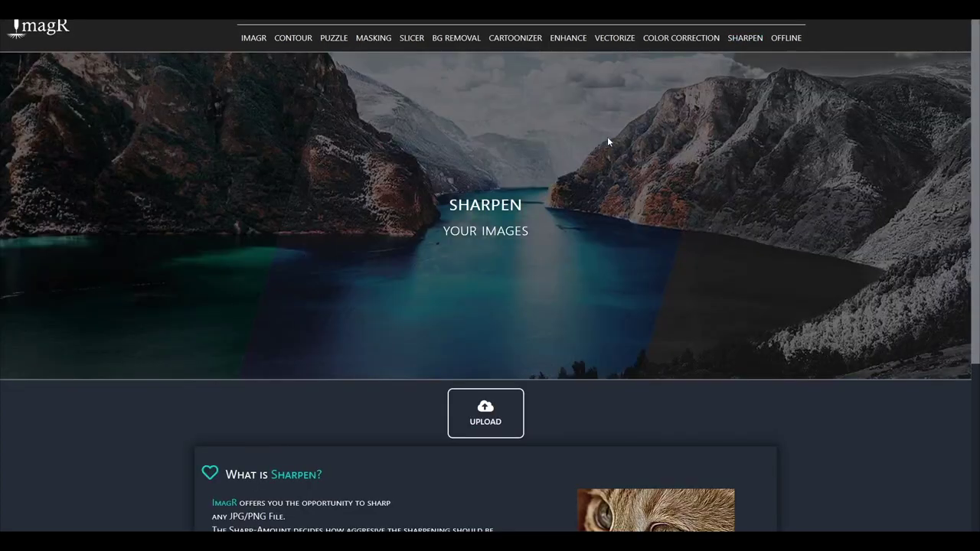
scroll(518, 295, down, 4)
click(473, 218)
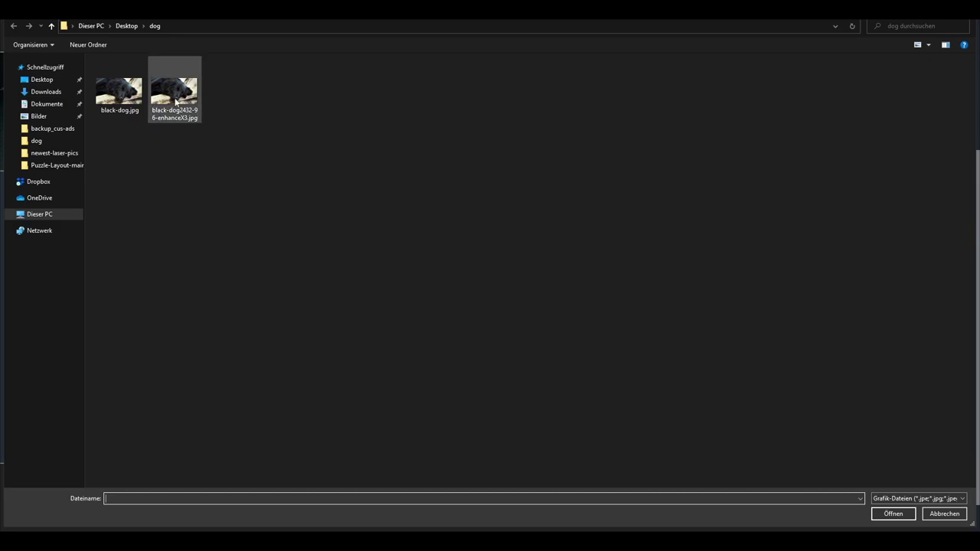
double_click(175, 96)
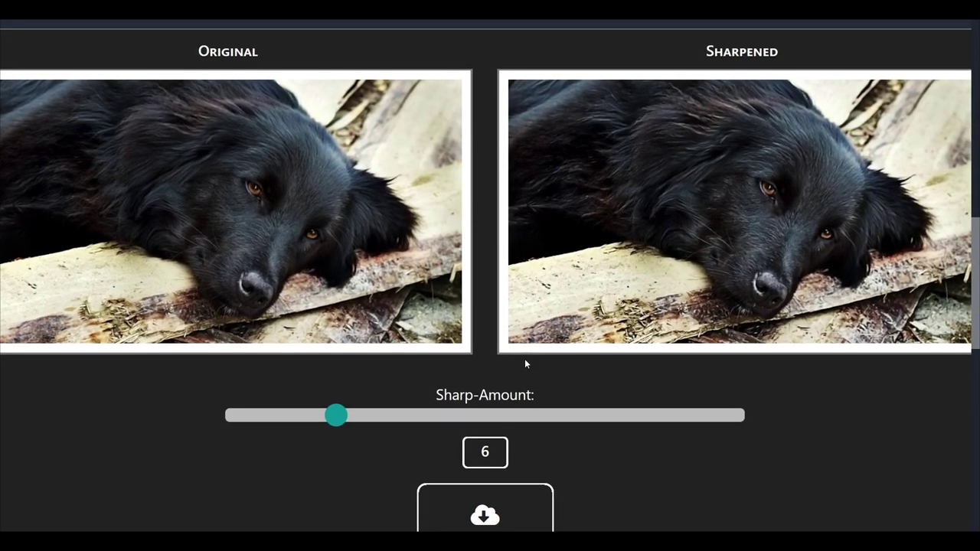
Check the sharpened preview at a Sharp-Amount of 6 and download the sharpened image
drag(503, 458, 462, 454)
click(541, 457)
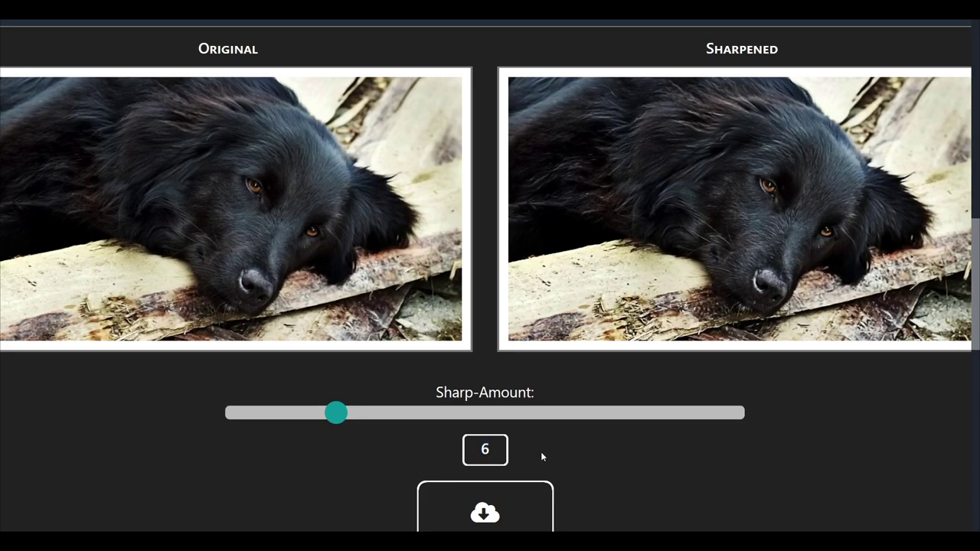
key(ctrl+minus)
key(ctrl+minus)
key(ctrl+minus)
key(ctrl+minus)
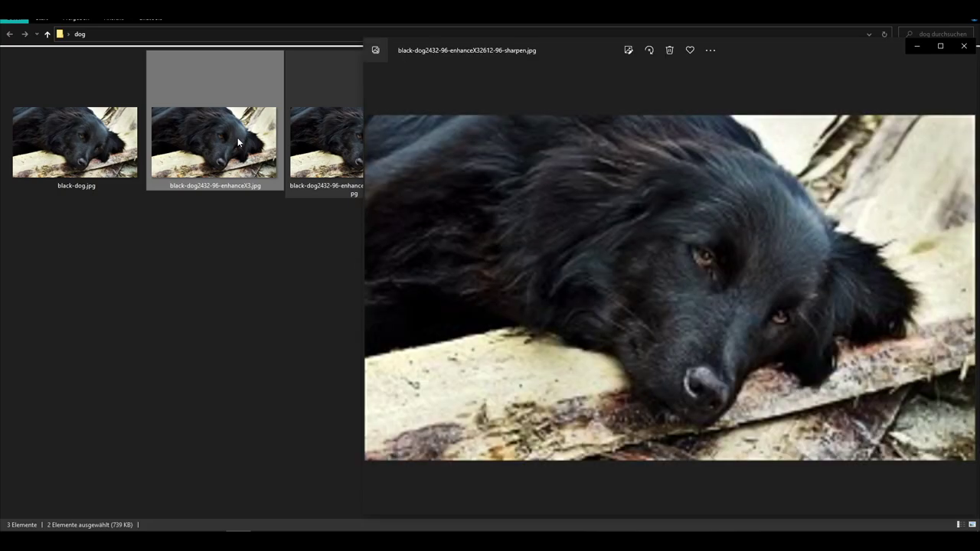
Compare the enhanced and the sharpened dog images by alternating between them in the image viewer
key(Left)
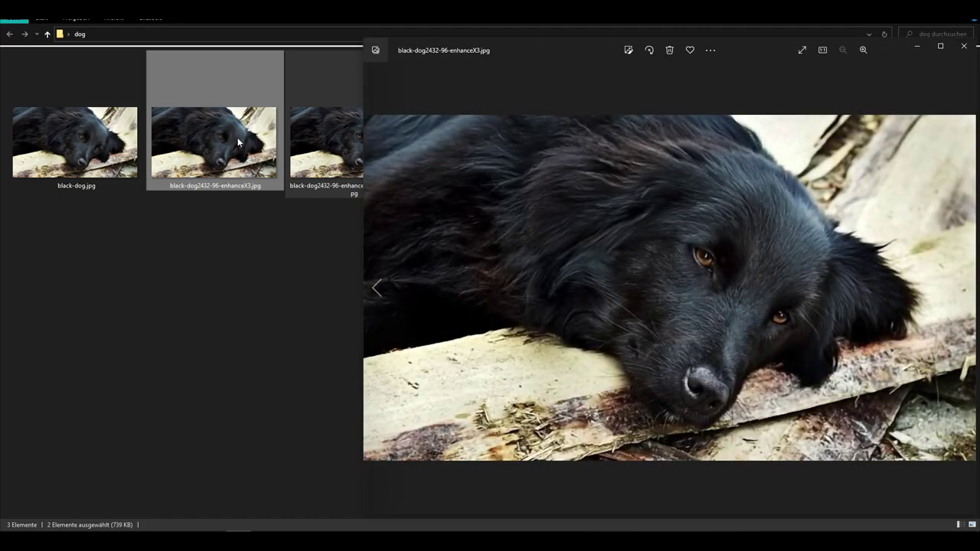
key(Right)
key(Left)
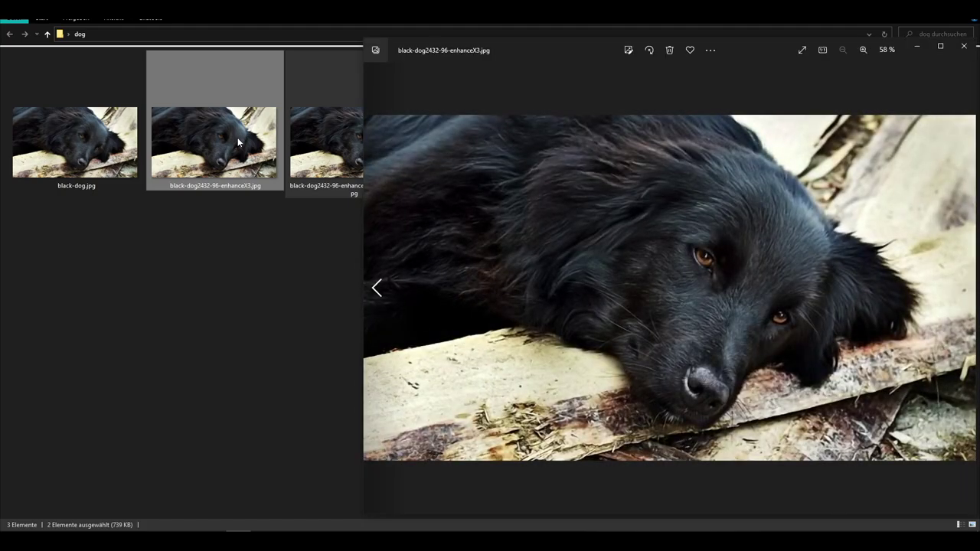
key(Right)
key(Left)
key(Right)
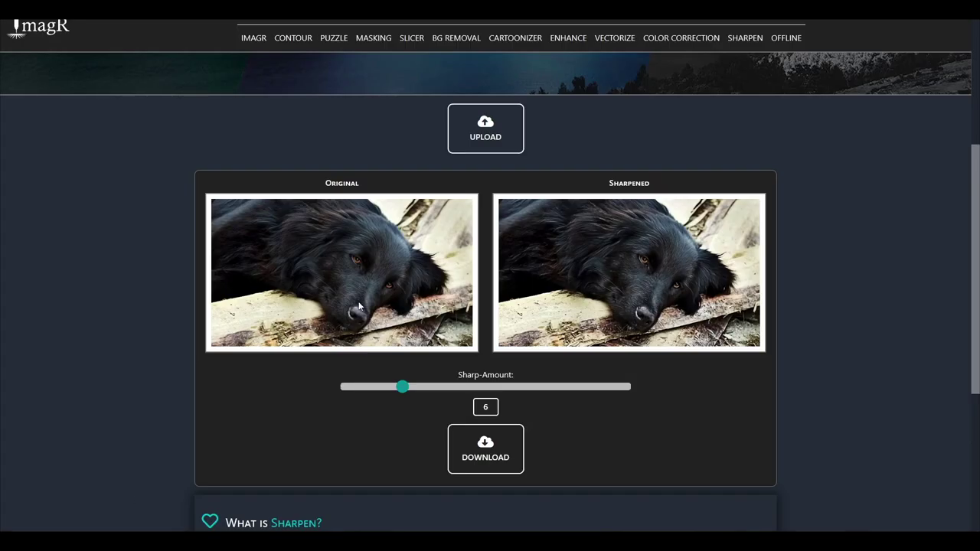
Open ImagR's Color Correction tool and upload the sharpened dog image
click(692, 40)
scroll(541, 289, down, 2)
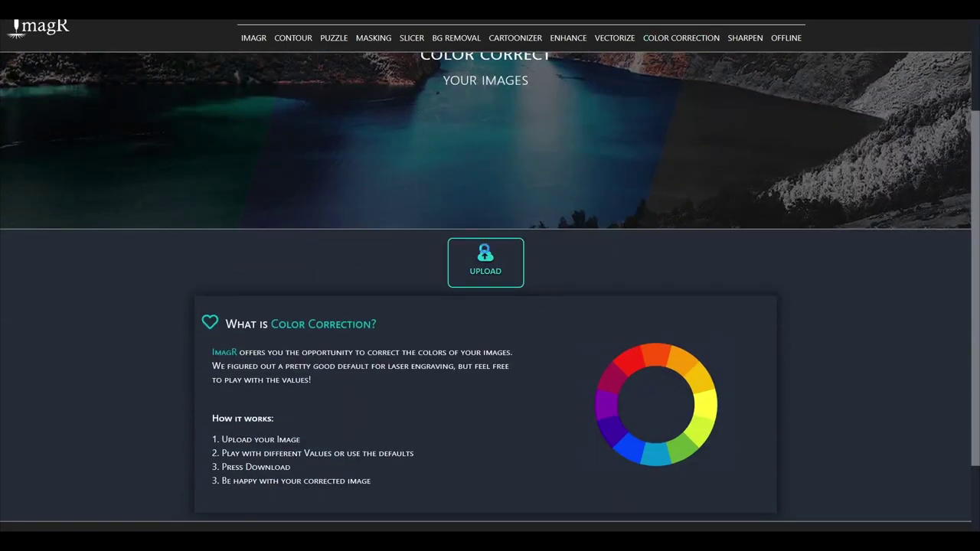
click(485, 261)
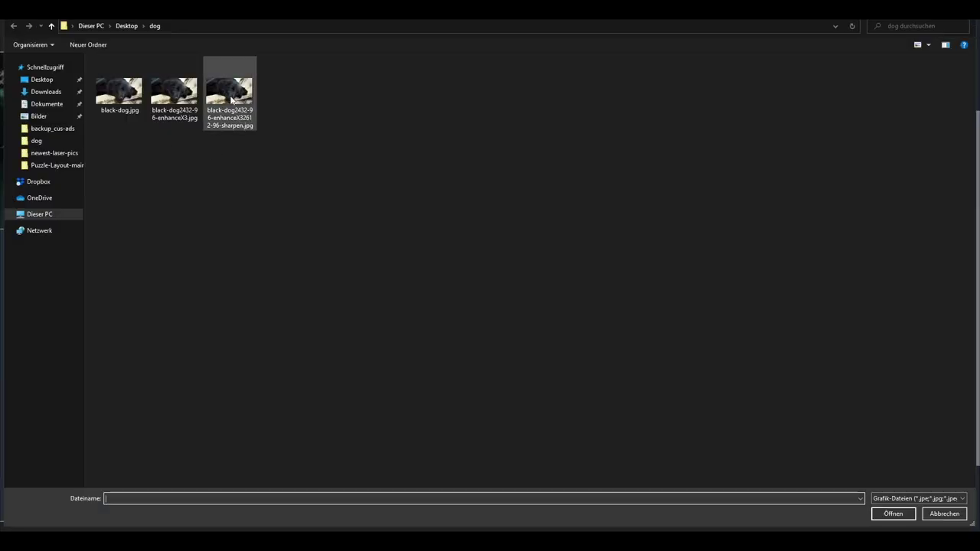
double_click(231, 99)
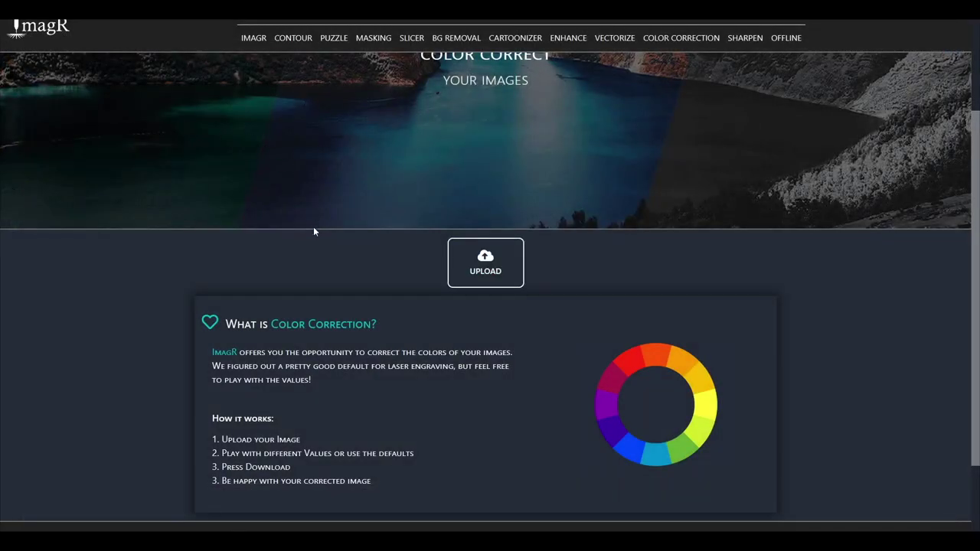
Examine the default shadow amount, tone and radius, and read the help texts for Shadow Radius and Shadow Tone
scroll(313, 227, down, 4)
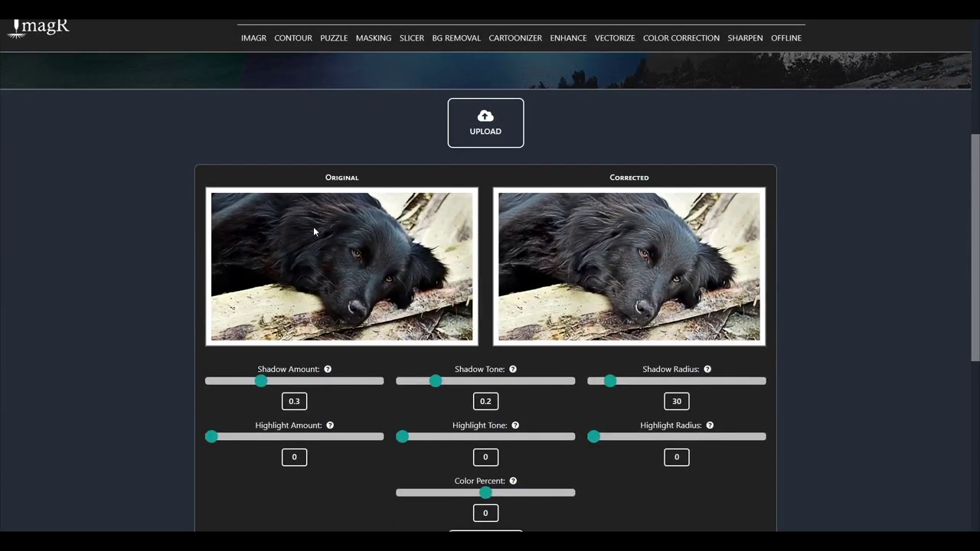
scroll(537, 284, down, 1)
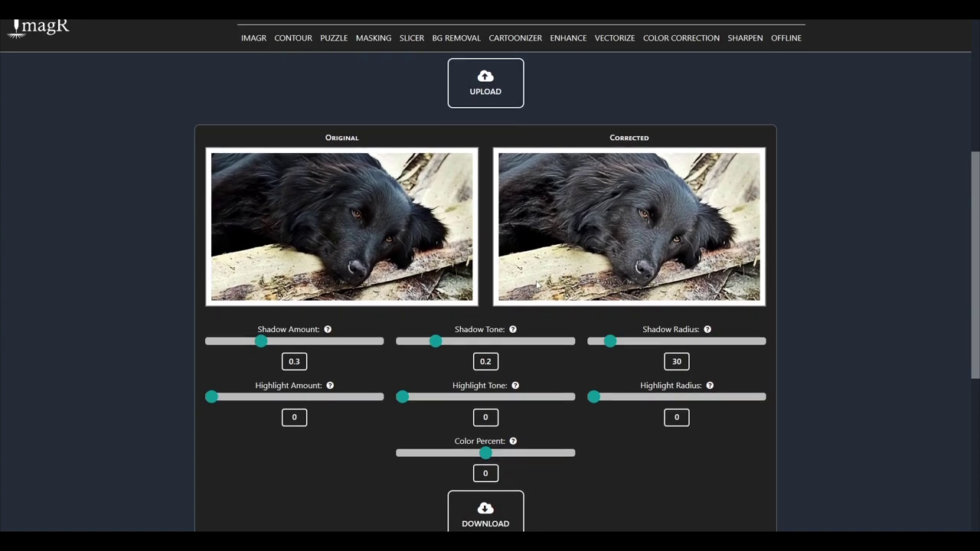
double_click(297, 362)
double_click(479, 364)
double_click(689, 365)
mouse_move(707, 330)
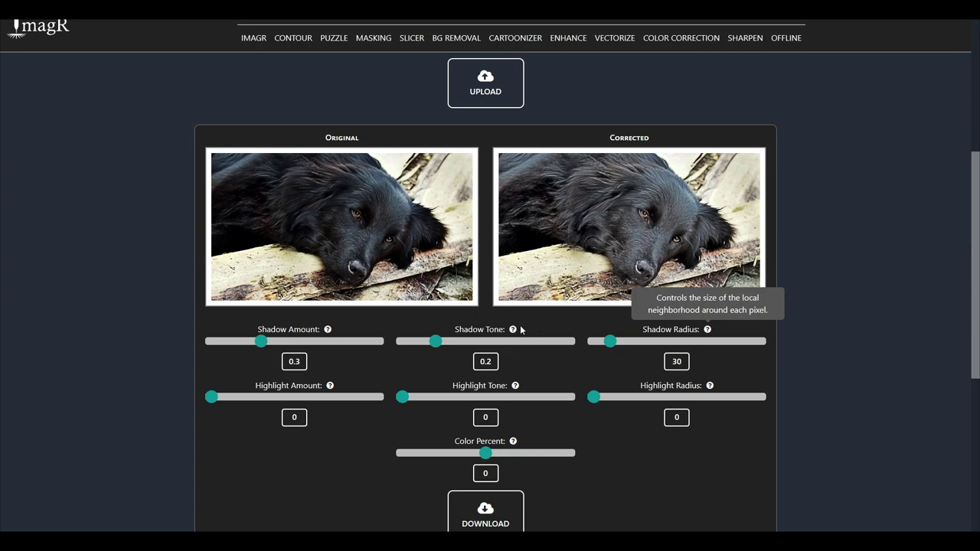
mouse_move(513, 330)
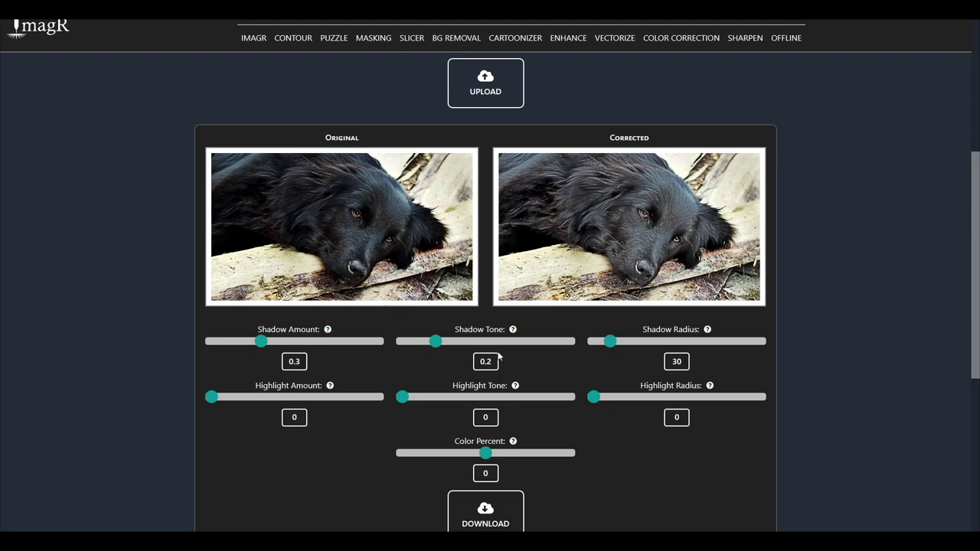
Download the color-corrected image with the default settings and upload it to the main ImagR editor
scroll(643, 237, down, 2)
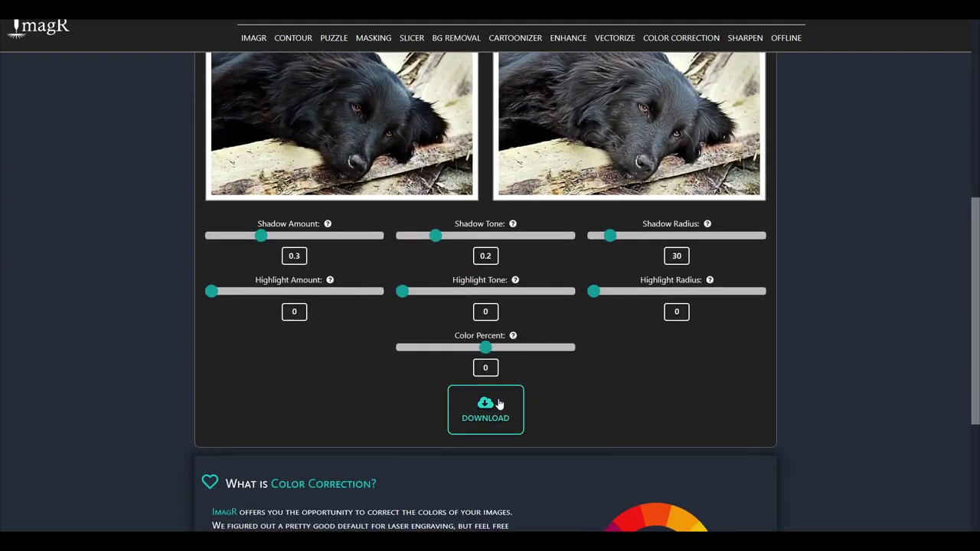
scroll(303, 85, up, 2)
click(257, 40)
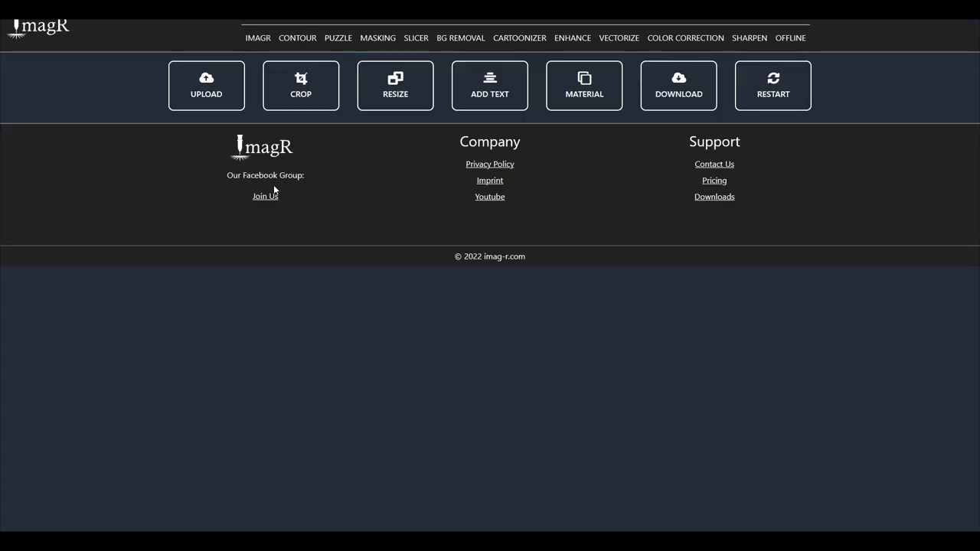
click(206, 86)
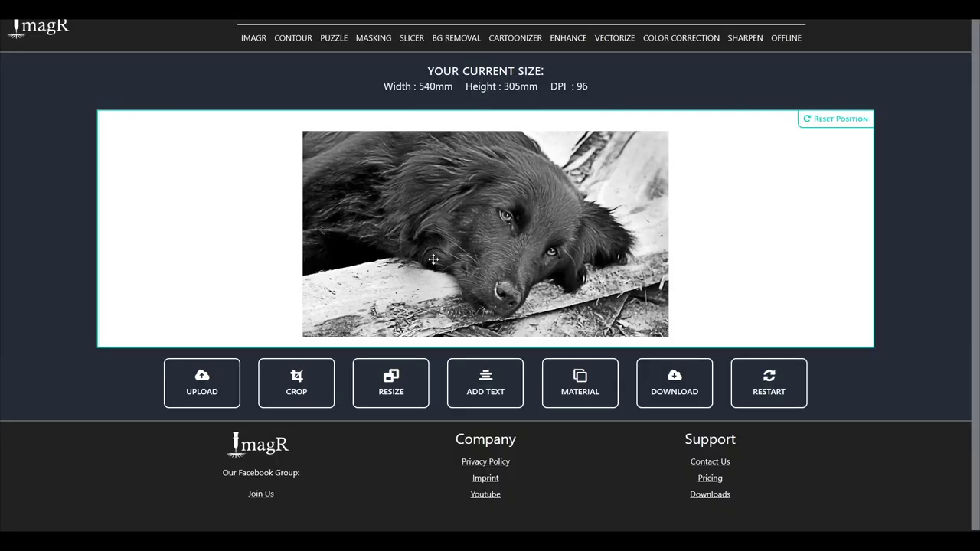
Resize the black dog image in millimetres to a width of 200 mm at 254 DPI with fixed aspect ratio
click(382, 369)
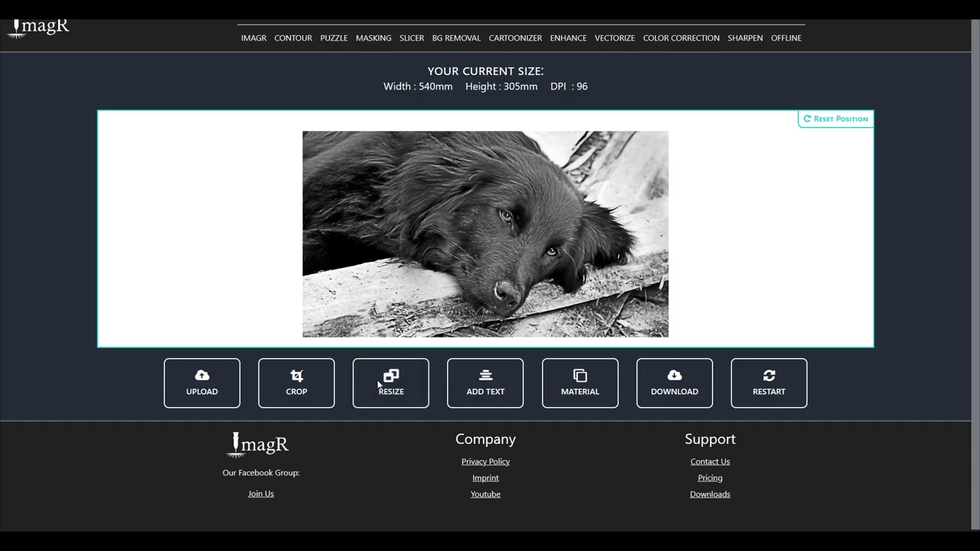
click(512, 215)
click(502, 264)
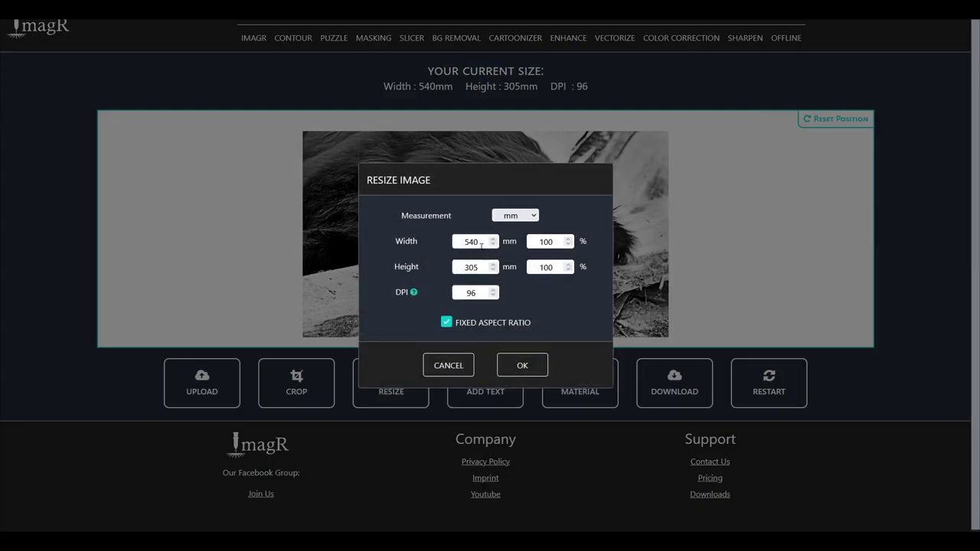
double_click(471, 241)
text(200)
key(Tab)
key(Tab)
key(Tab)
text(254)
click(521, 365)
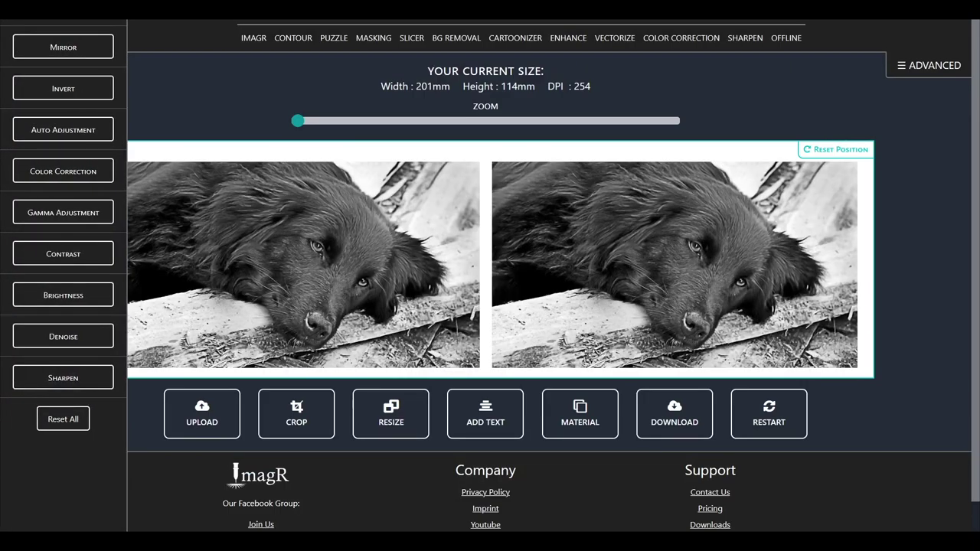
Apply the Norton Wood material to the black dog image and raise its gamma adjustment slightly
click(598, 421)
click(454, 175)
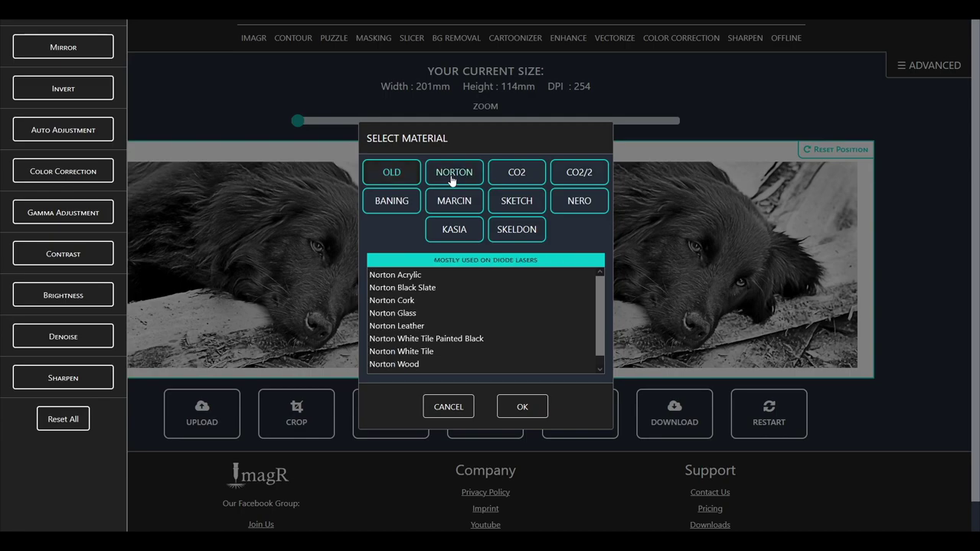
click(407, 364)
click(522, 406)
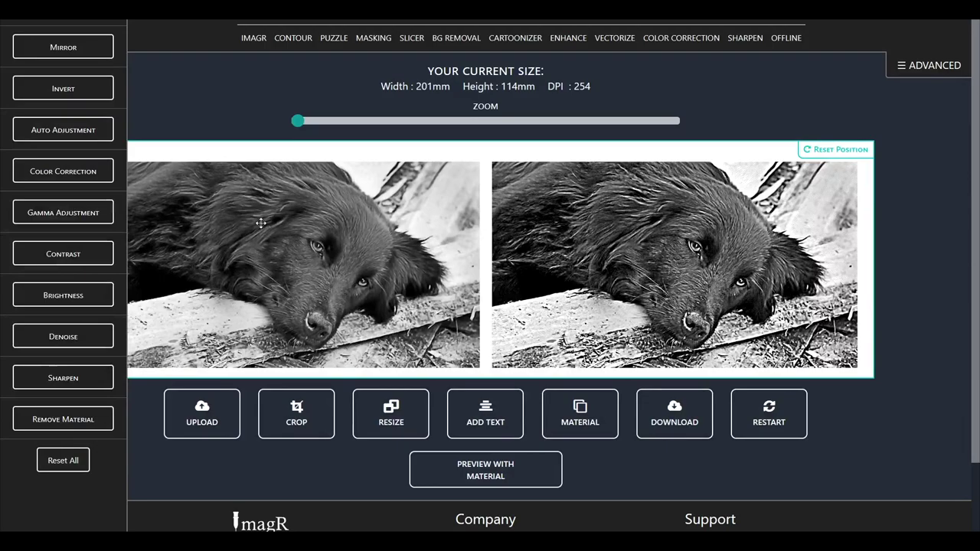
click(59, 218)
click(53, 240)
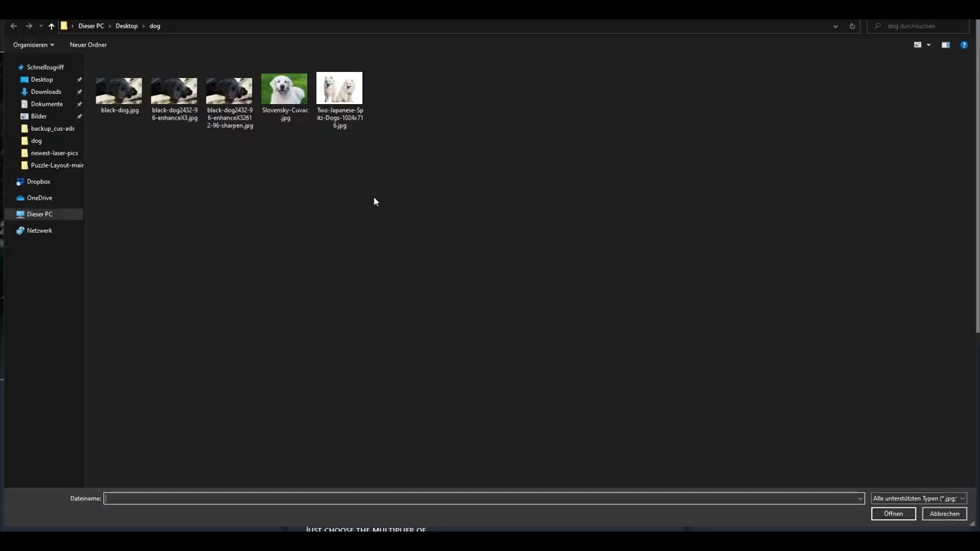
Upload Two-Japanese-Spitz-Dogs-1024x716.jpg to the Enhance tool and enhance it with the fast X3 method
double_click(340, 98)
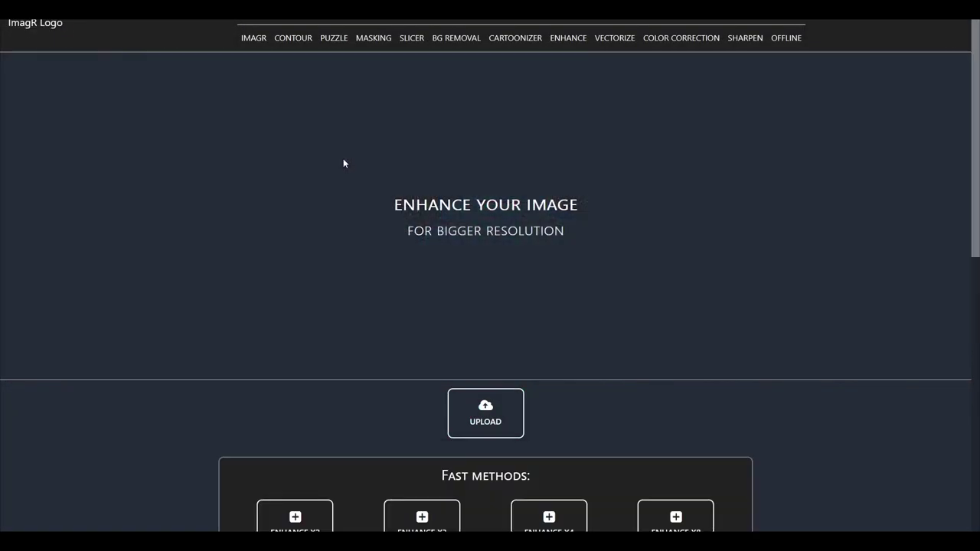
scroll(342, 160, down, 5)
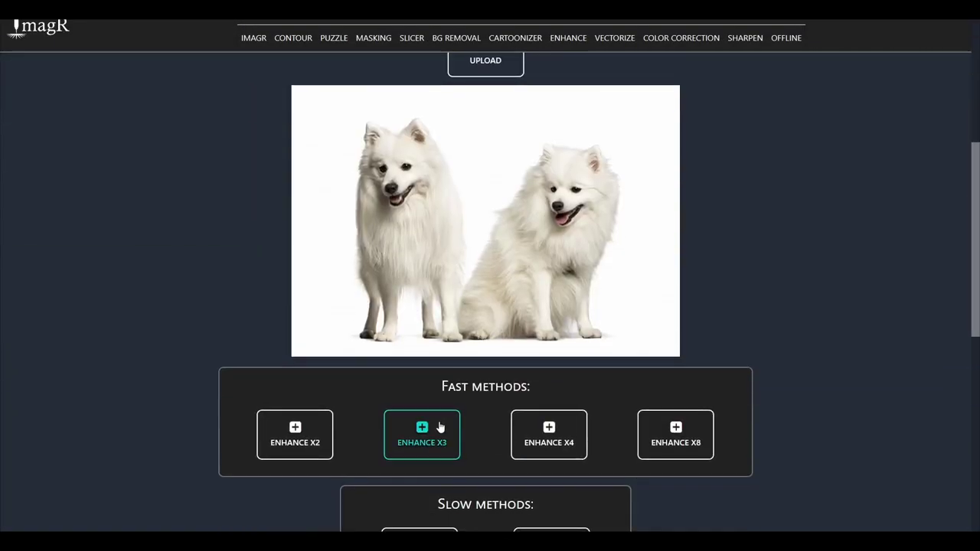
click(440, 427)
scroll(638, 360, up, 1)
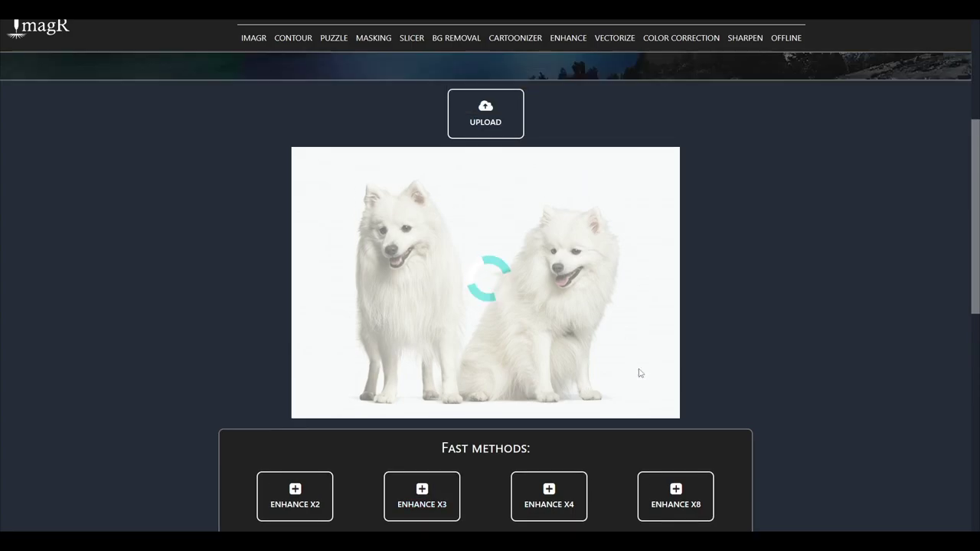
Open the Sharpen tool and bring up the file selection for uploading the enhanced spitz dogs image
click(745, 38)
scroll(549, 235, down, 3)
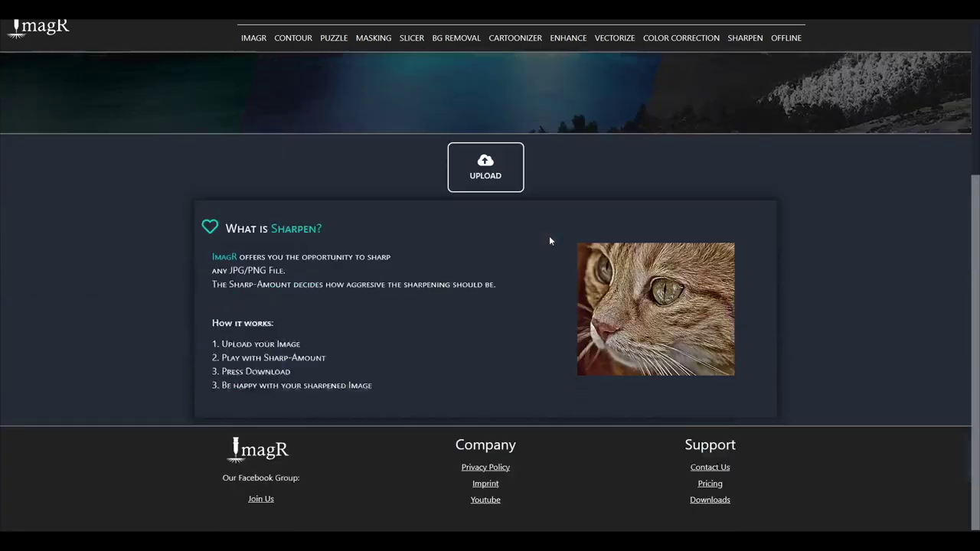
click(493, 173)
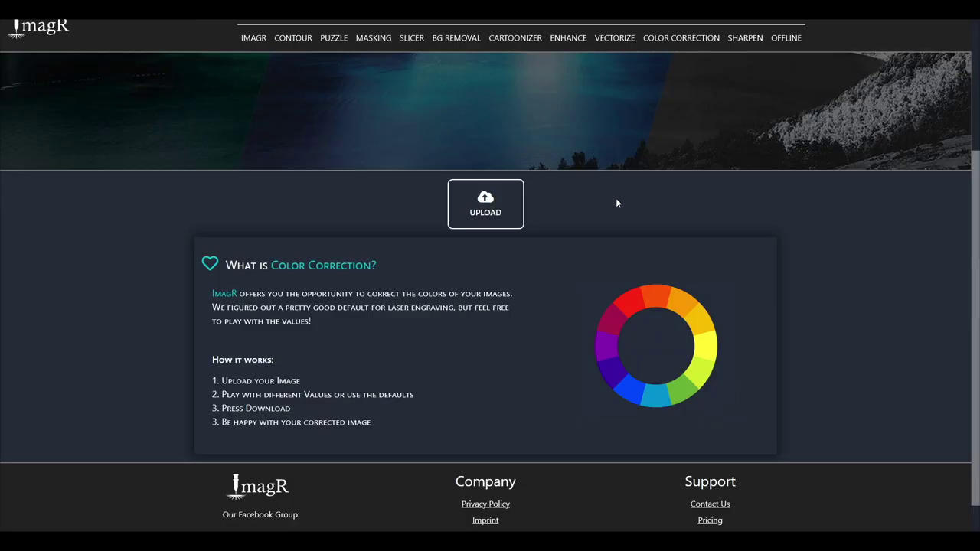
Upload the sharpened spitz dogs image to the Color Correction tool and view the original beside the corrected version
click(485, 204)
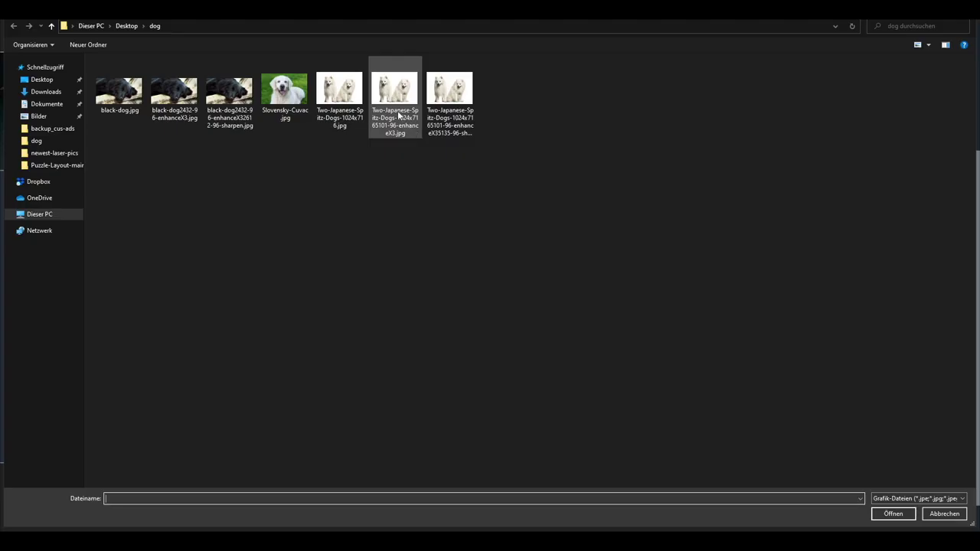
click(456, 96)
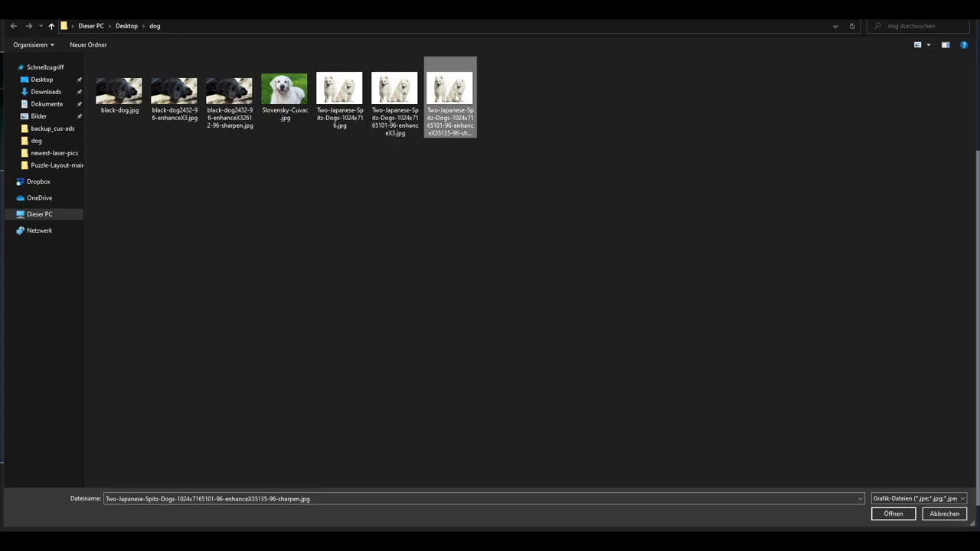
double_click(454, 96)
scroll(442, 221, down, 3)
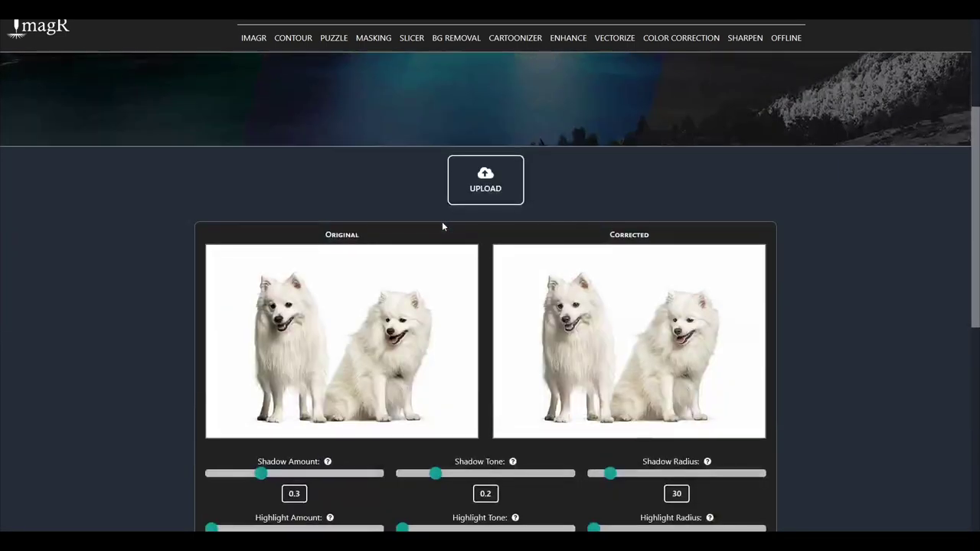
scroll(627, 376, up, 5)
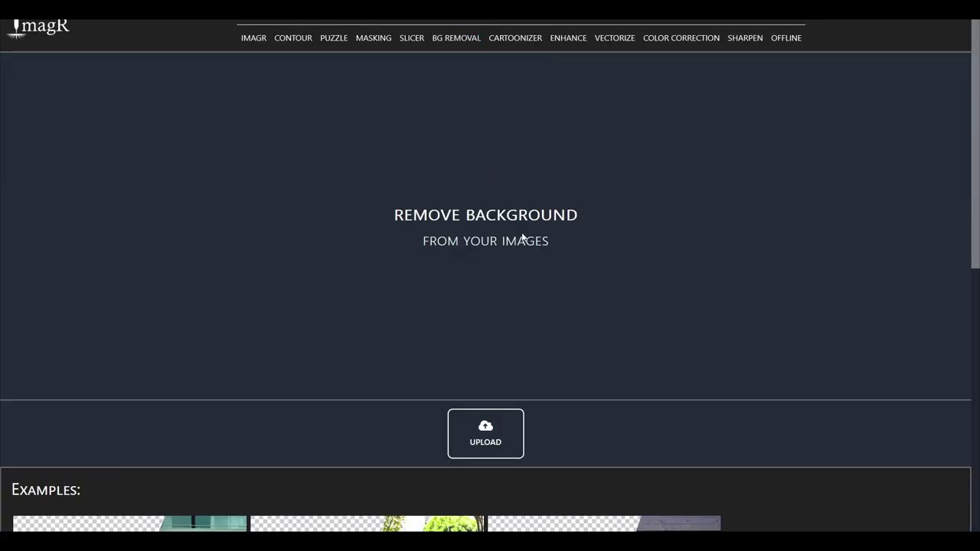
Upload the color-corrected spitz dogs image to the background removal tool and download the cut-out result
scroll(525, 245, down, 3)
click(490, 203)
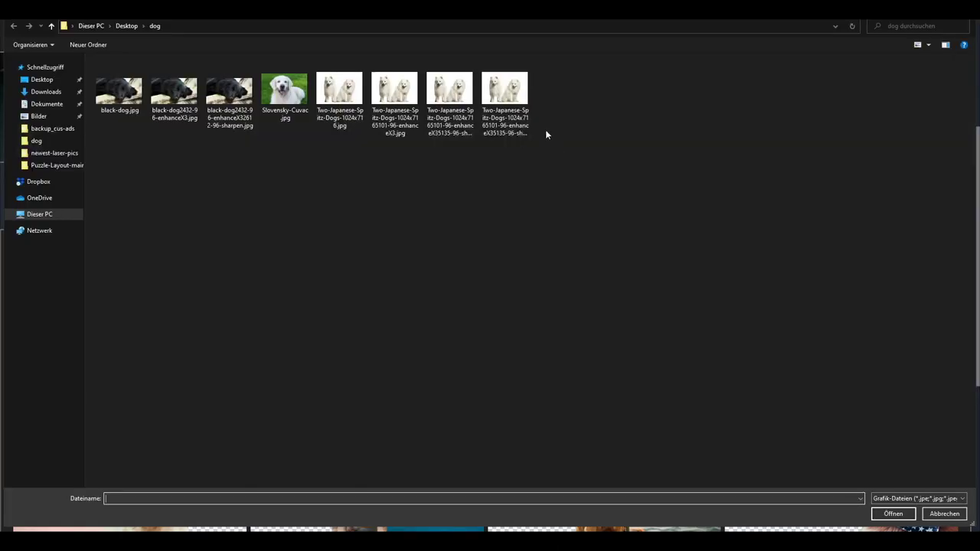
click(509, 103)
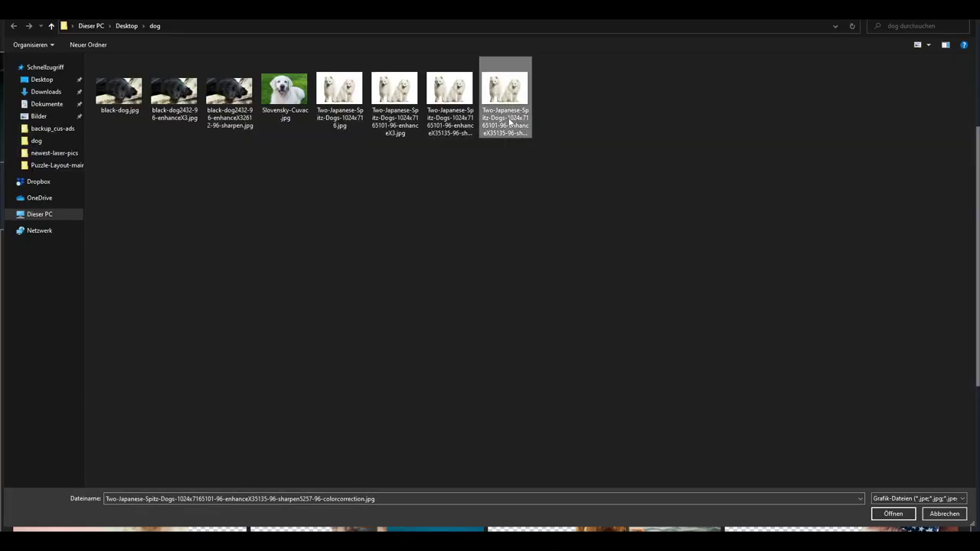
double_click(507, 109)
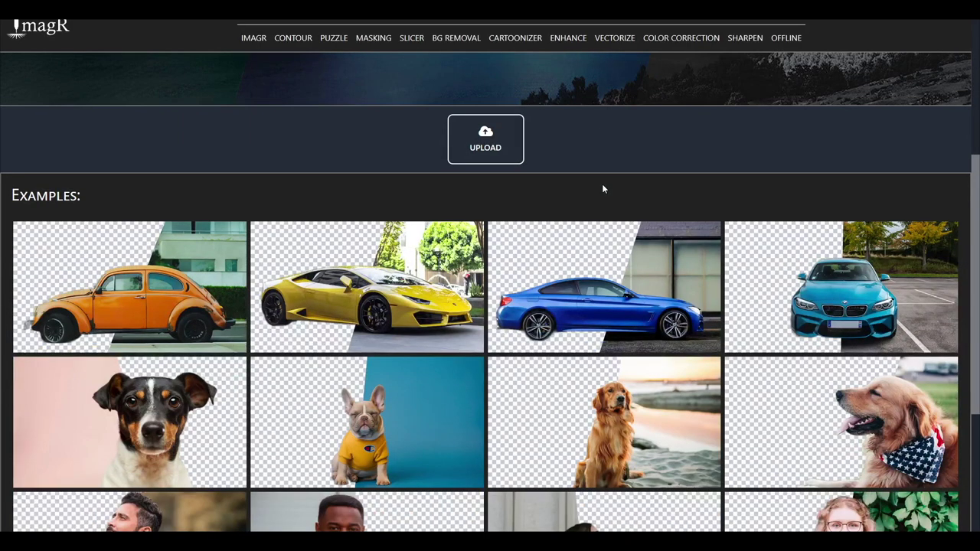
scroll(639, 182, down, 3)
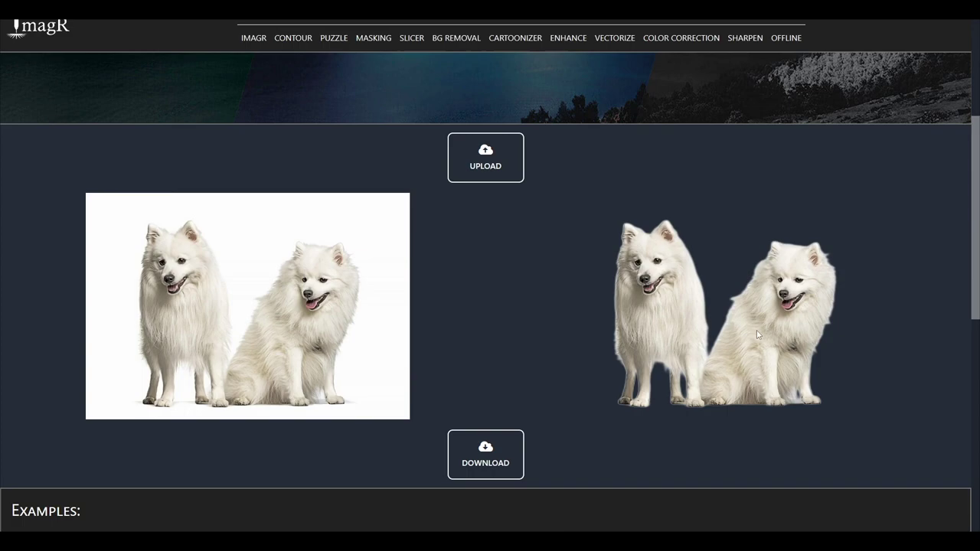
click(493, 465)
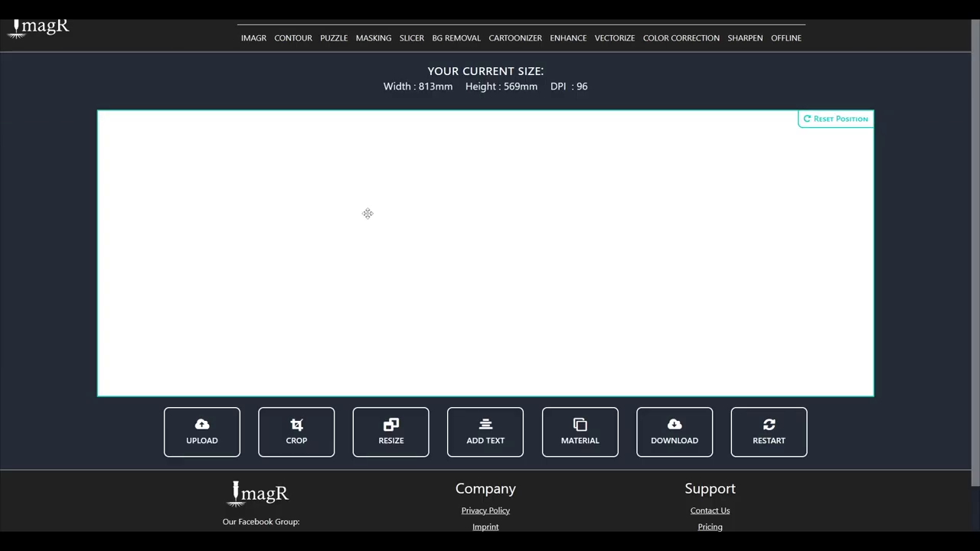
Resize the cut-out spitz dogs image in millimetres to a width of 200 mm at 254 DPI
click(392, 429)
click(511, 216)
click(511, 260)
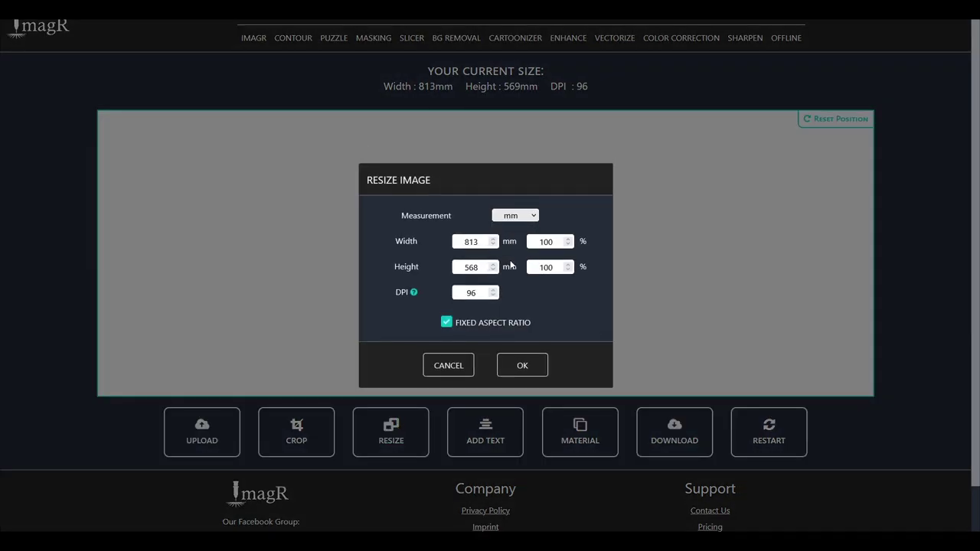
double_click(470, 241)
text(20)
key(Tab)
key(Tab)
key(Tab)
key(Tab)
key(Tab)
text(25)
click(511, 375)
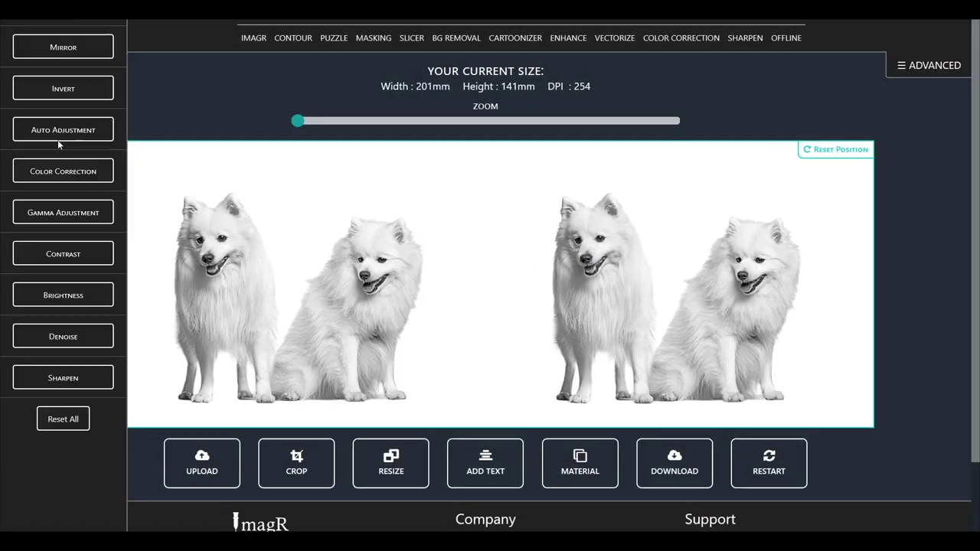
Run the auto adjustment and the color correction on the spitz dogs image
click(63, 131)
click(39, 162)
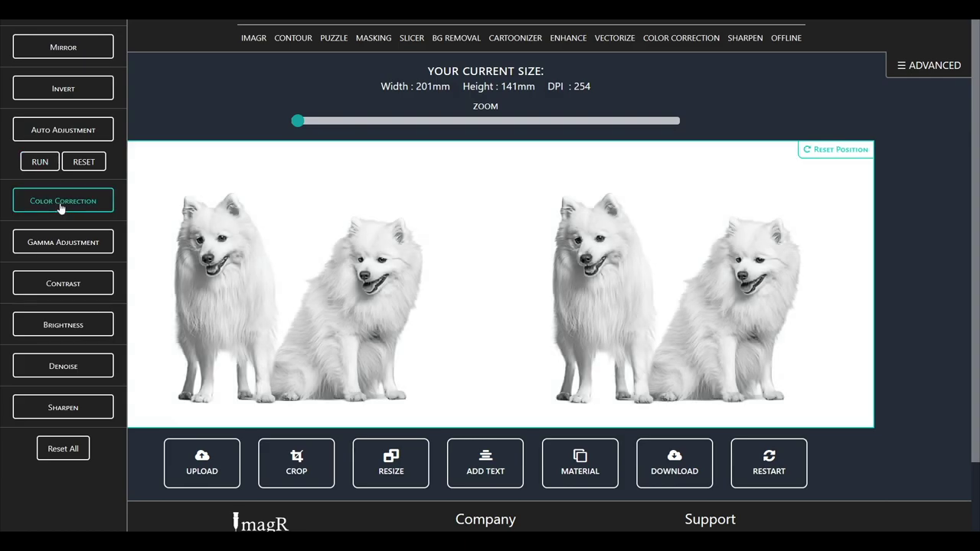
click(61, 204)
click(38, 202)
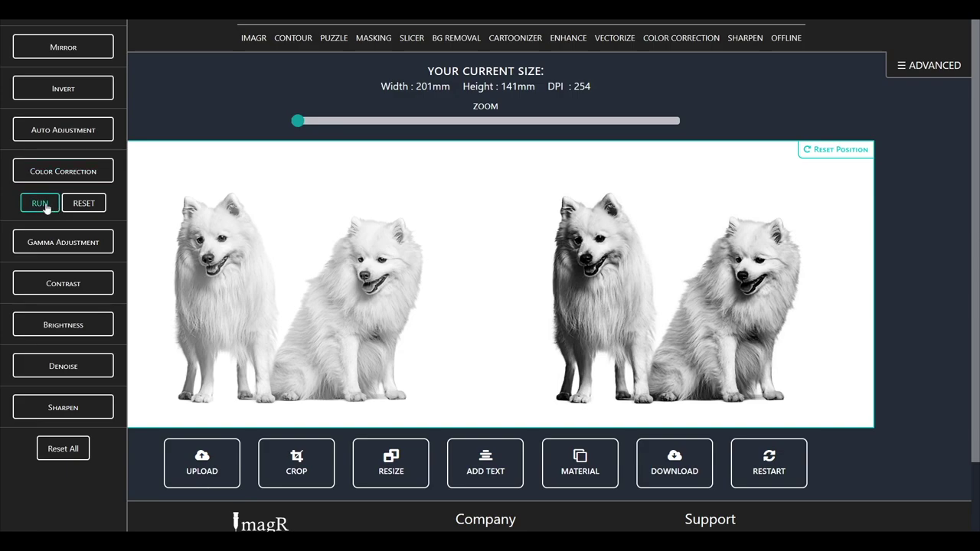
Raise the spitz dogs image's gamma adjustment to 1.8 and apply the Norton Wood material
click(60, 244)
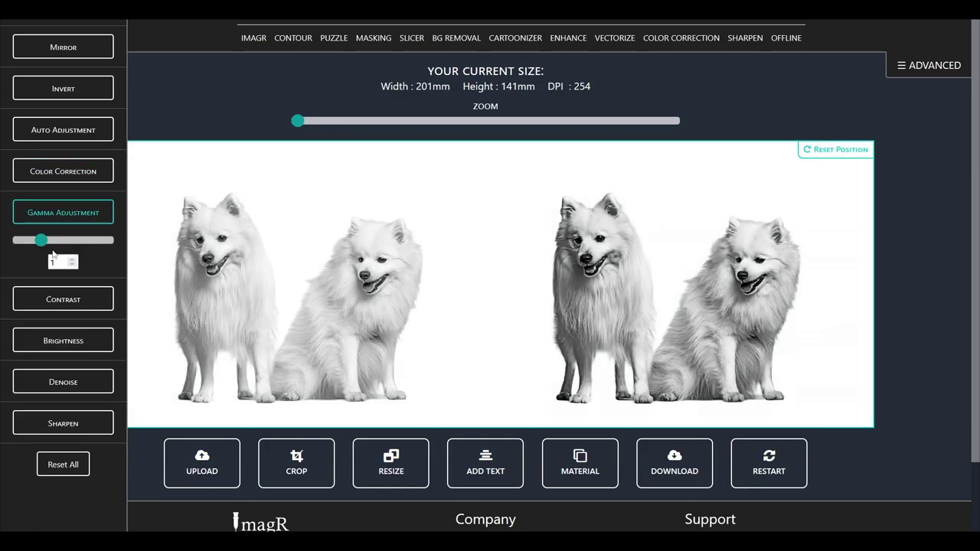
drag(47, 242, 58, 242)
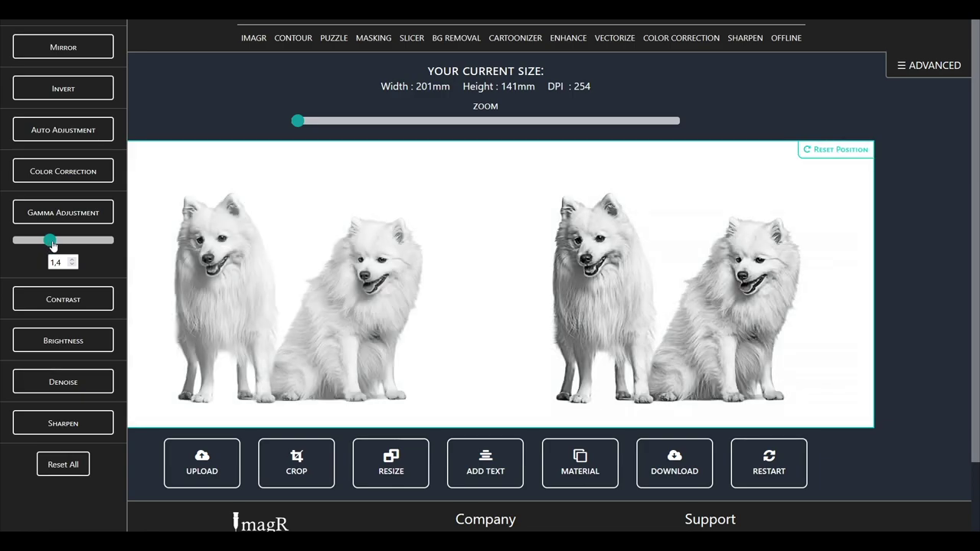
scroll(574, 436, down, 1)
click(571, 430)
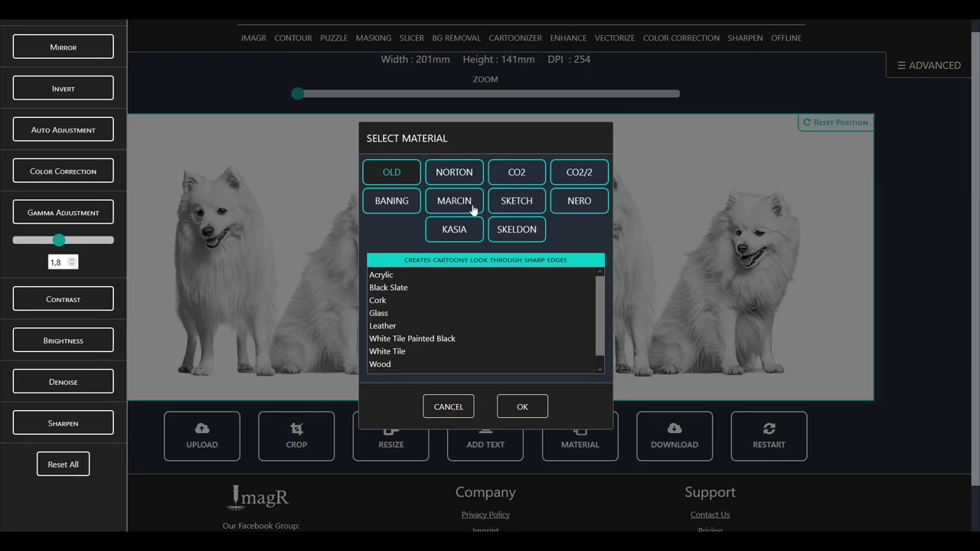
click(459, 180)
click(414, 364)
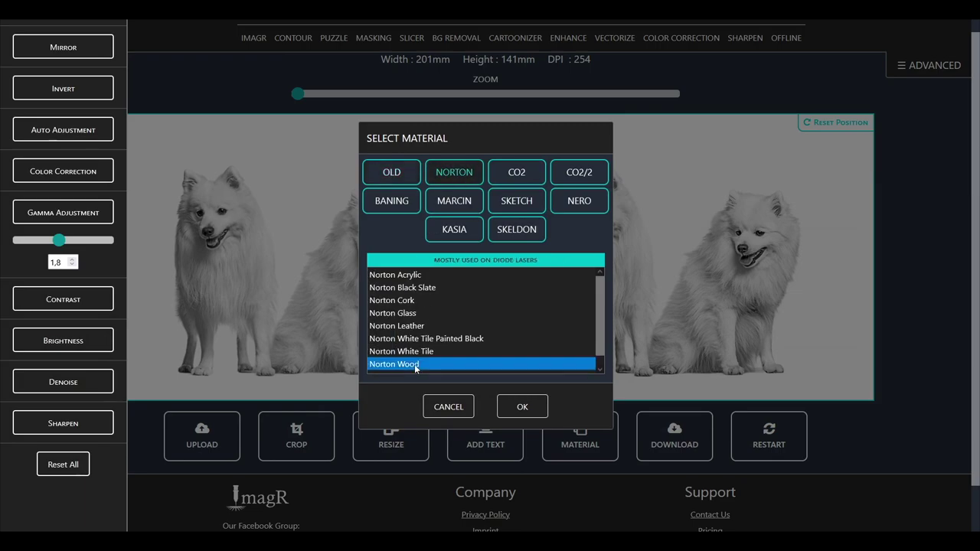
click(522, 408)
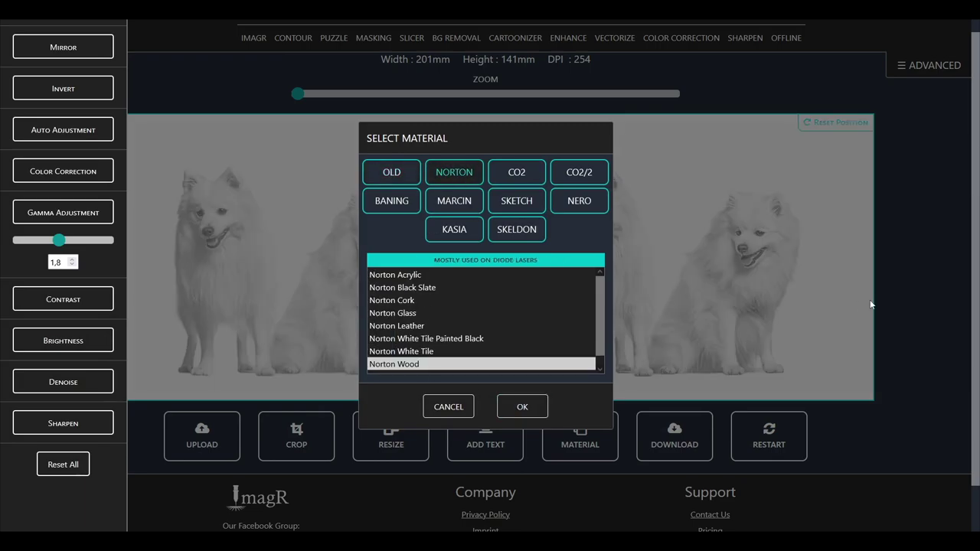